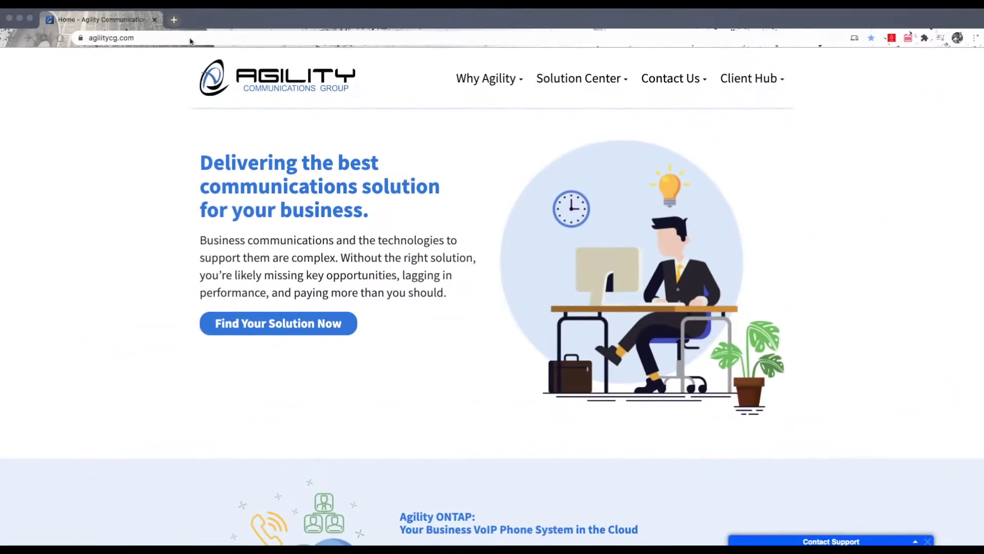
Enter spaces.avayacloud.com in Chrome's address bar until the Avaya Spaces suggestion appears.
{"action": "type", "text": "space"}
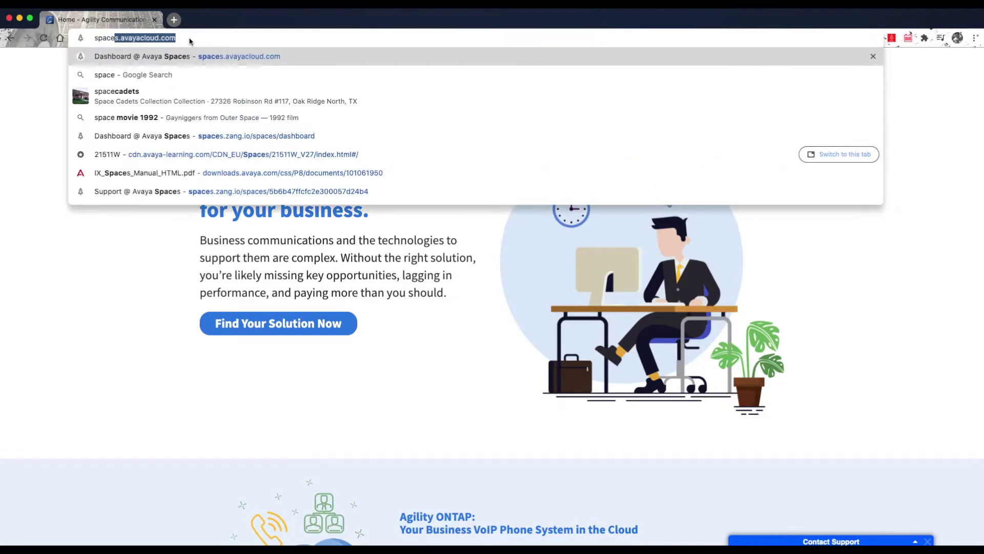
{"action": "type", "text": "s.avayacl"}
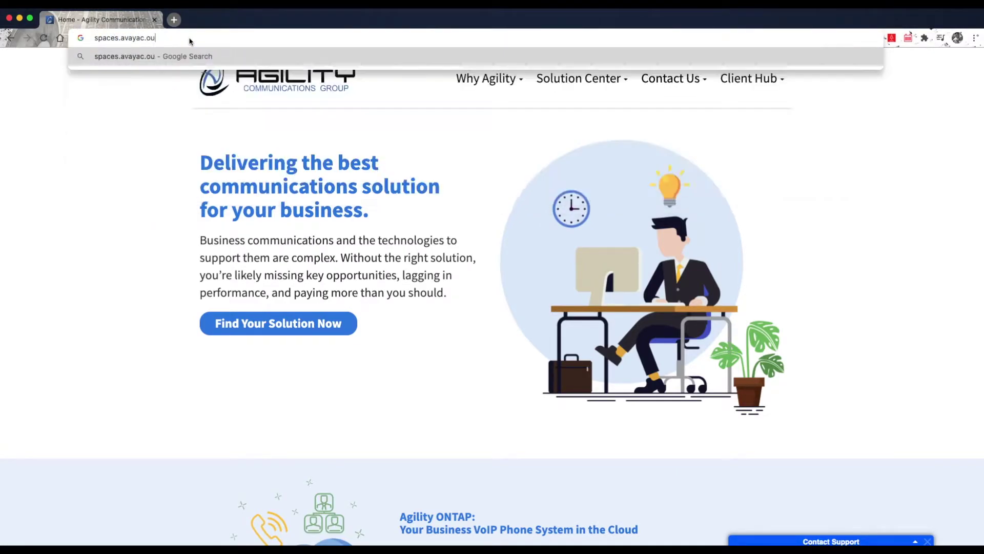
{"action": "type", "text": "oud.com"}
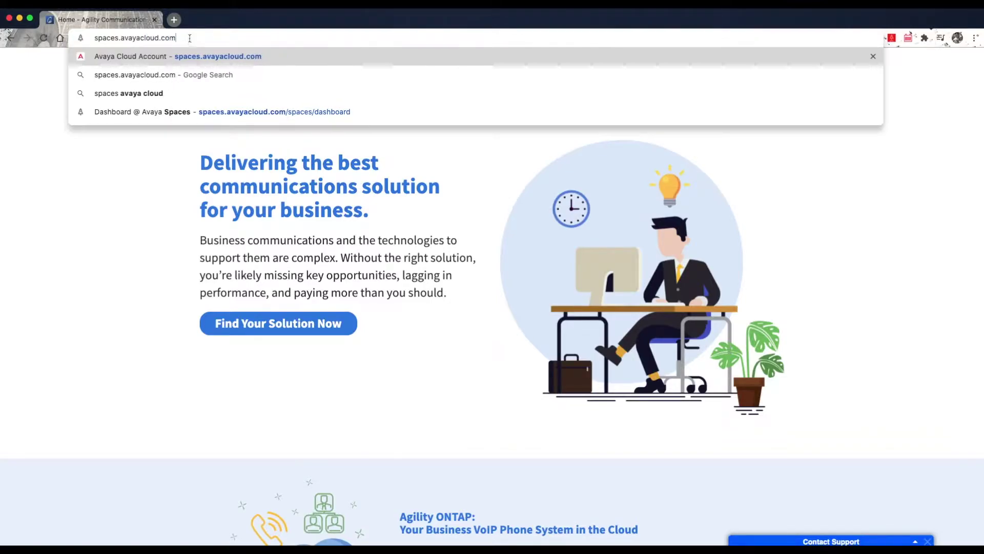
Load the Avaya Spaces site and enter a work email address to sign up.
{"action": "key", "text": "Return"}
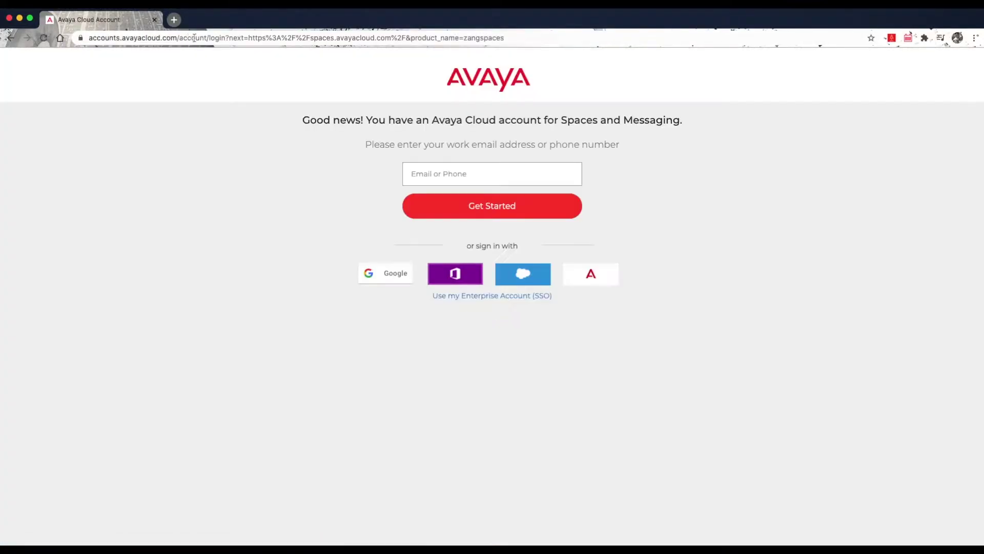
{"action": "left_click", "coordinate": [437, 168]}
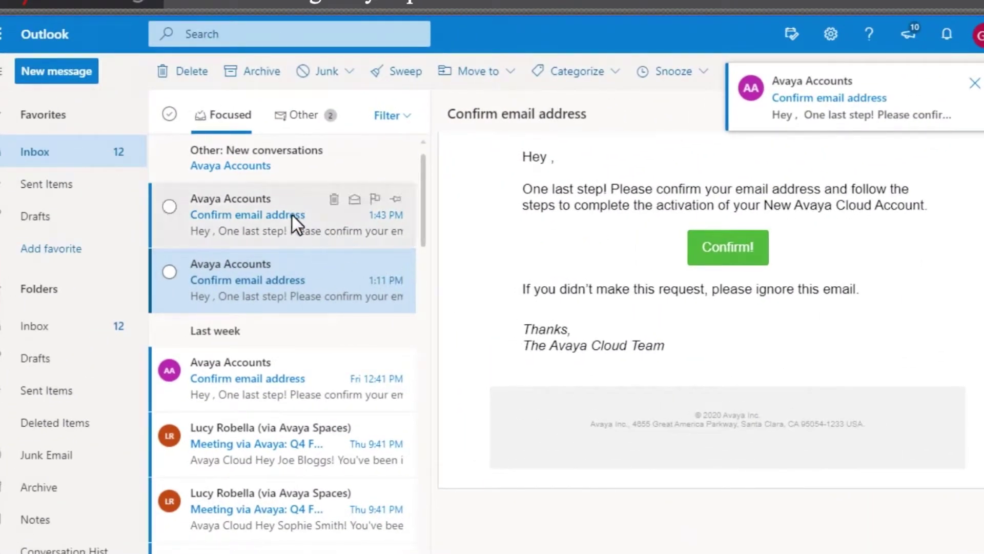
Open the Avaya 'Confirm email address' message in its own window and confirm the address.
{"action": "left_click", "coordinate": [285, 212]}
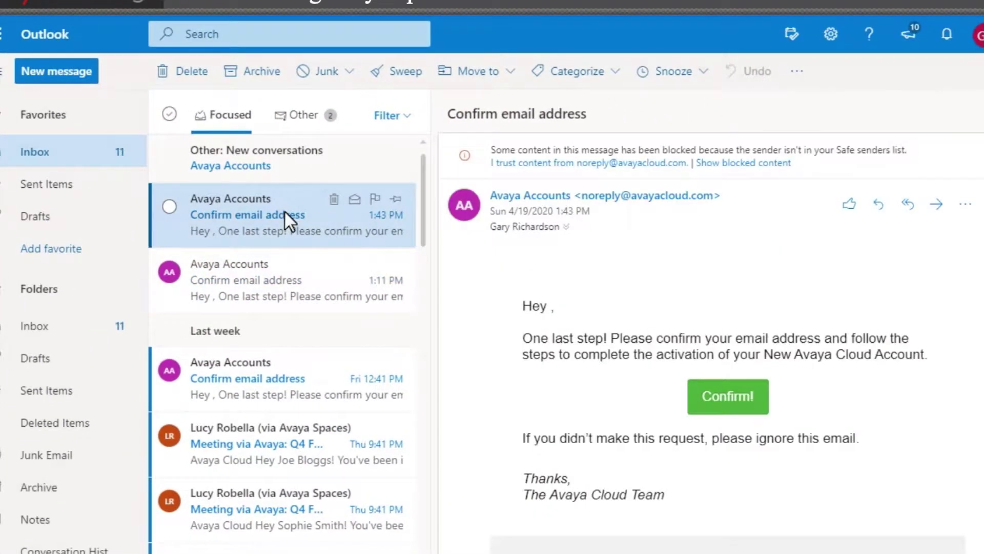
{"action": "double_click", "coordinate": [285, 212]}
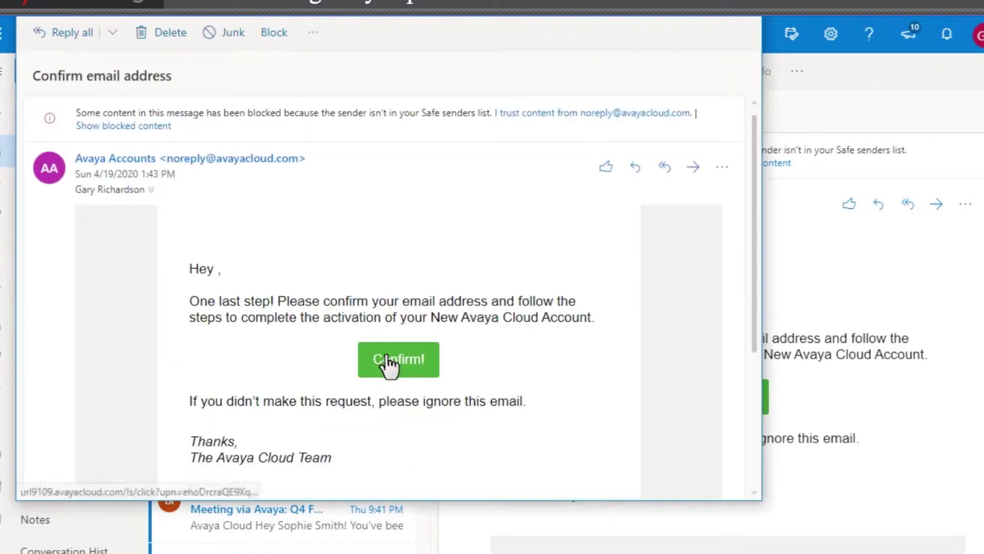
{"action": "left_click", "coordinate": [386, 357]}
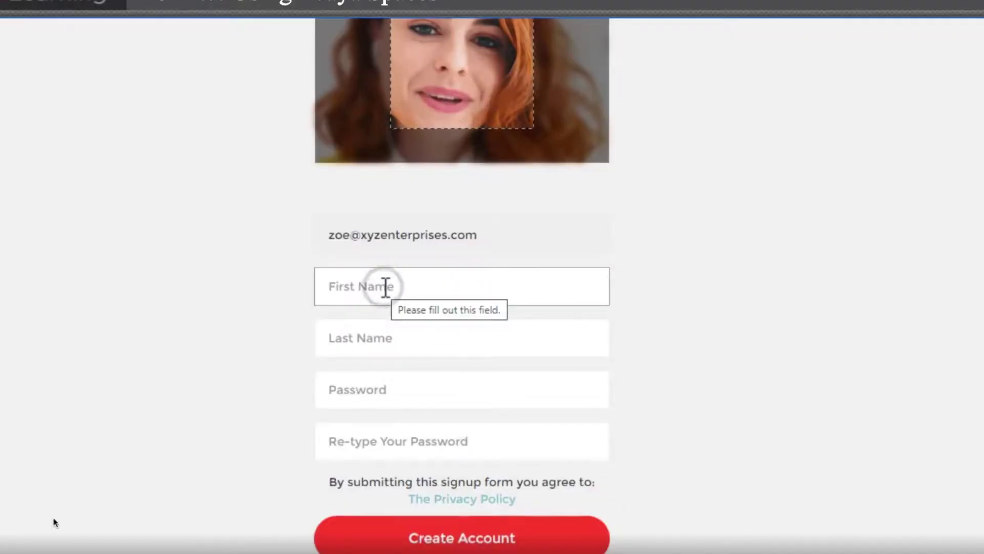
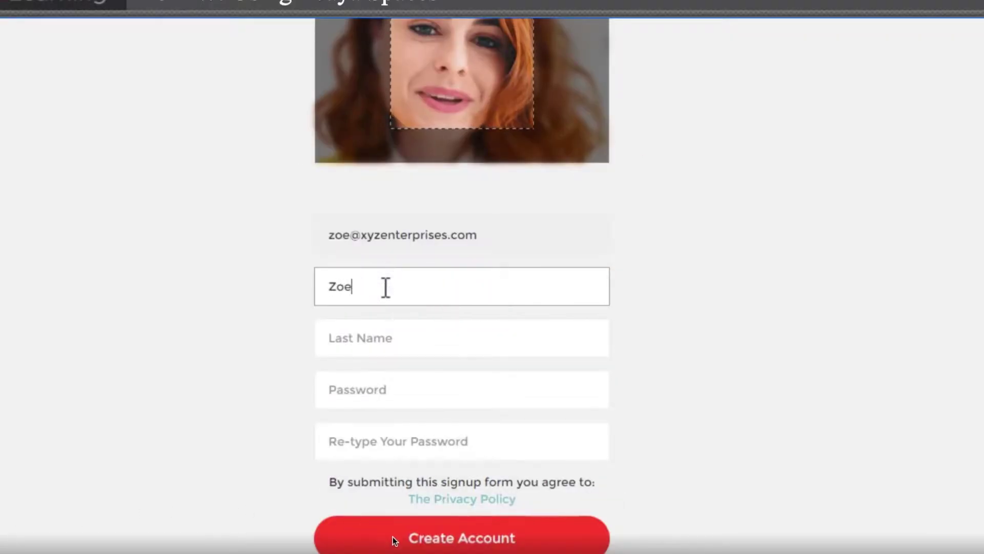
Enter the first and last name and the account password twice, then accept the terms.
{"action": "left_click", "coordinate": [384, 338]}
{"action": "key", "text": "Tab"}
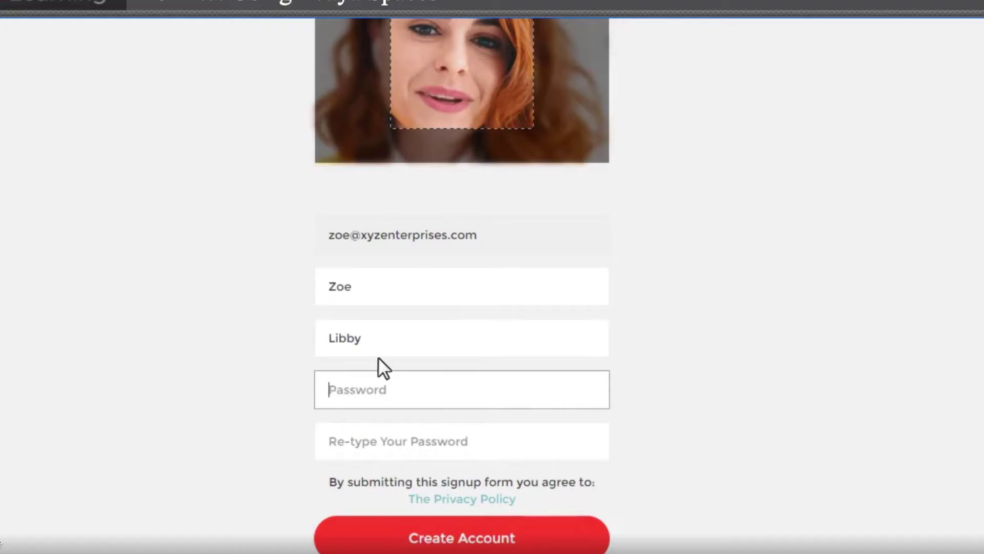
{"action": "type", "text": "•••••••••"}
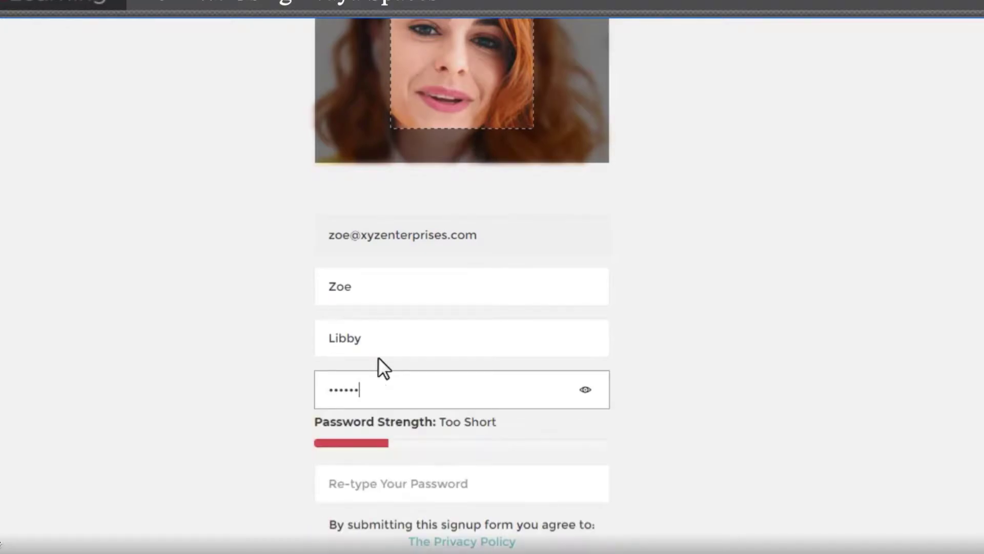
{"action": "key", "text": "Tab"}
{"action": "type", "text": "•••••••••"}
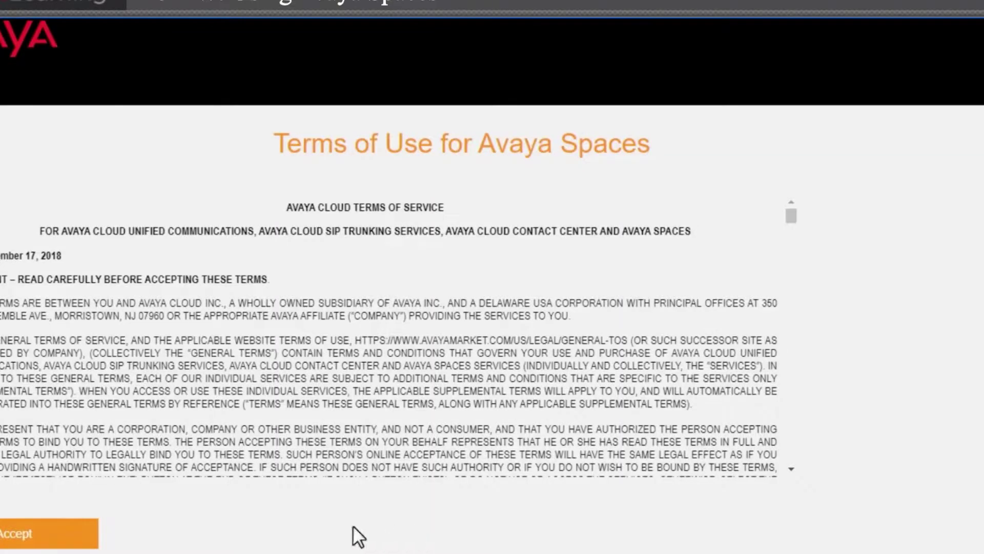
{"action": "left_click", "coordinate": [37, 534]}
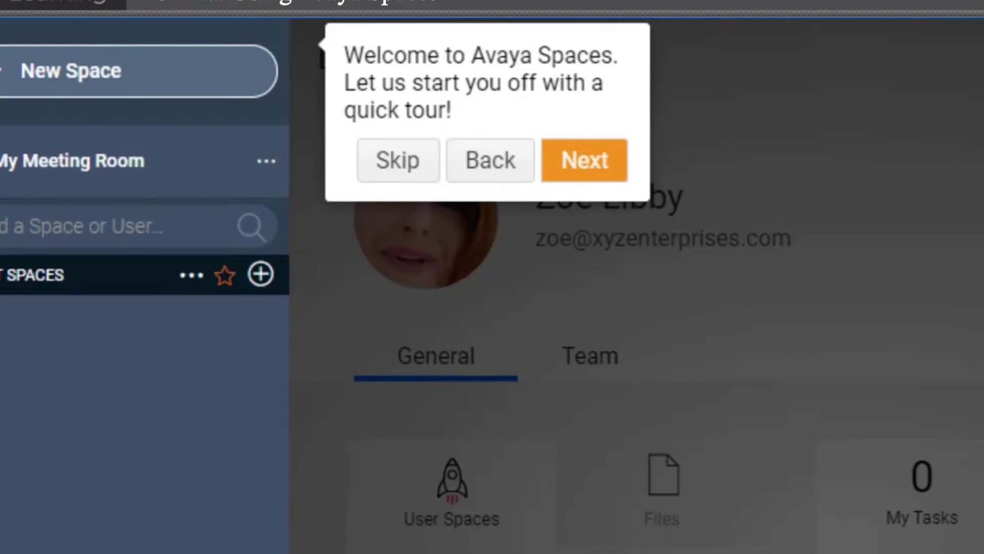
Skip the welcome quick tour.
{"action": "left_click", "coordinate": [392, 166]}
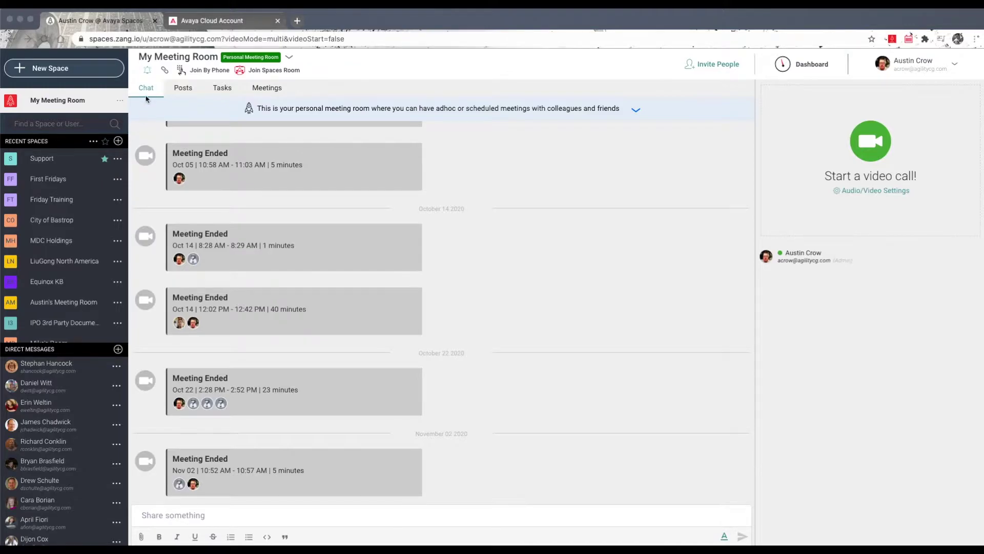
Copy the My Meeting Room link to the clipboard.
{"action": "left_click", "coordinate": [147, 75]}
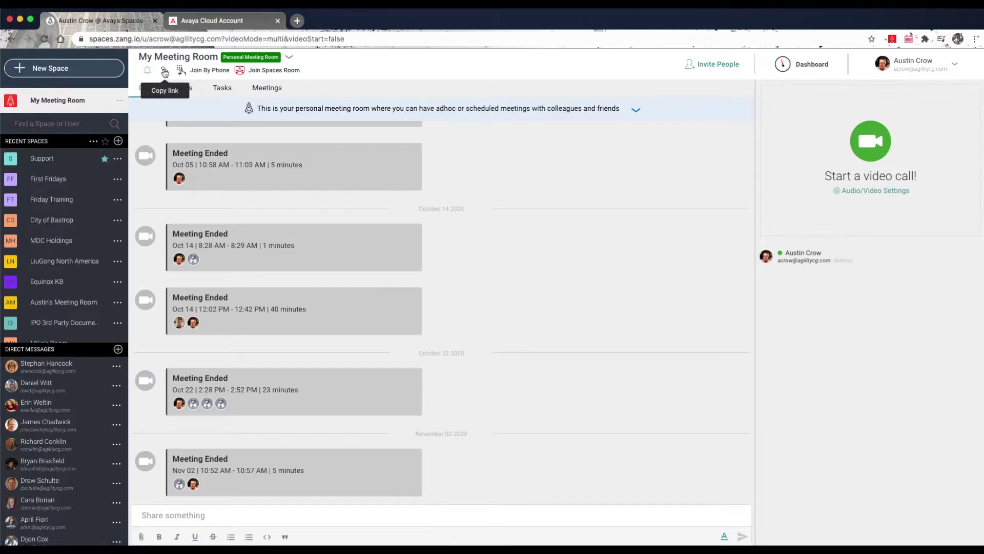
{"action": "left_click", "coordinate": [165, 72]}
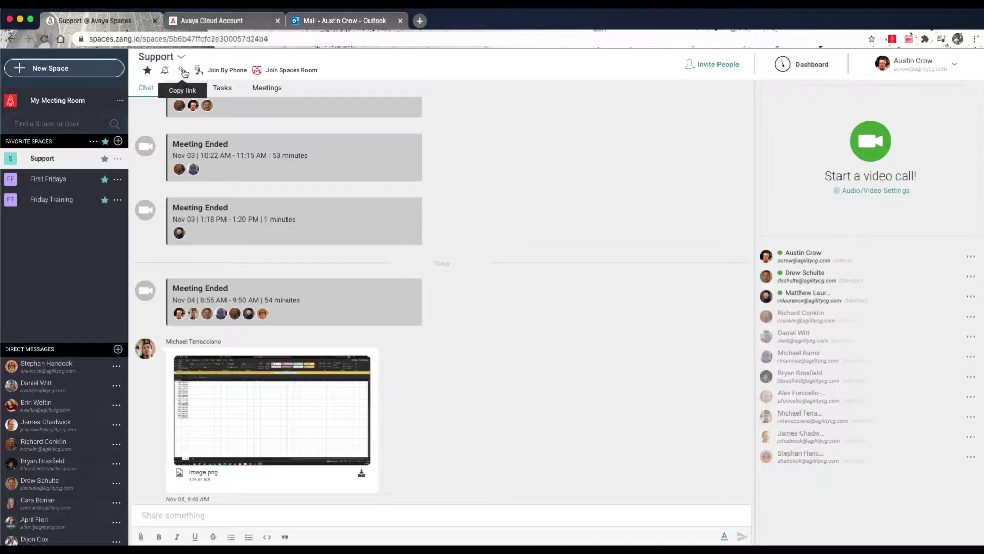
Copy the Support space's dial-in info with the password cleared, then close the dial-in details.
{"action": "left_click", "coordinate": [228, 75]}
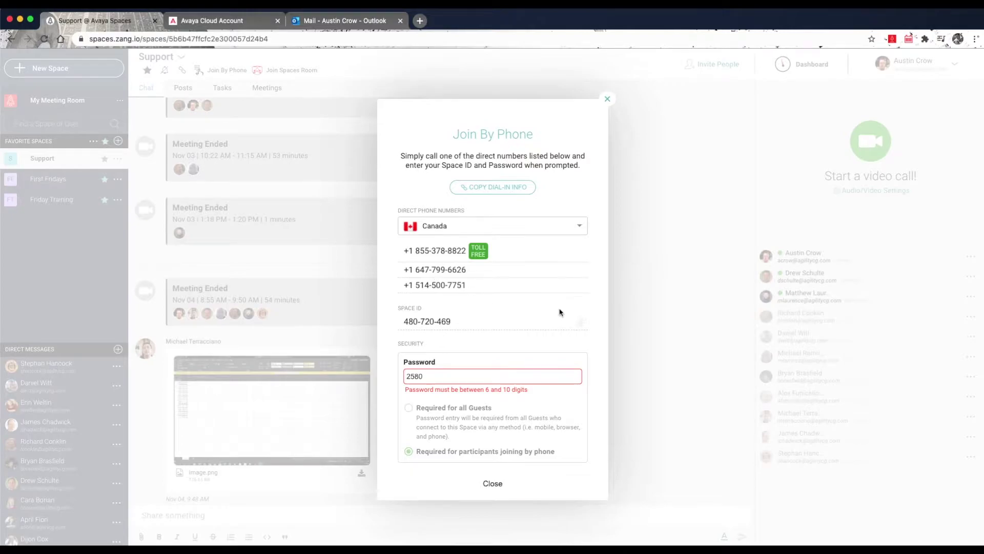
{"action": "scroll", "coordinate": [565, 309], "scroll_direction": "down", "scroll_amount": 1}
{"action": "scroll", "coordinate": [565, 308], "scroll_direction": "up", "scroll_amount": 1}
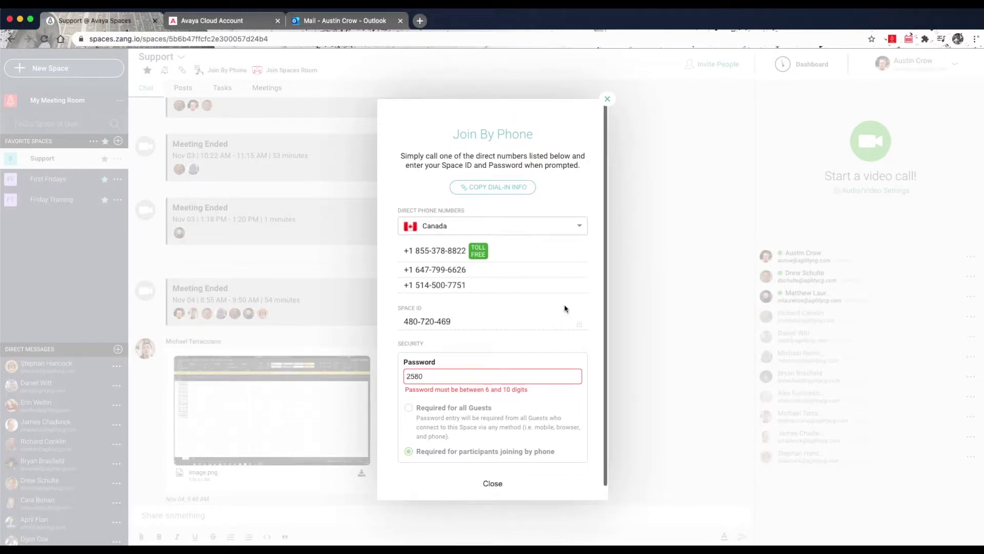
{"action": "key", "text": "BackSpace"}
{"action": "key", "text": "BackSpace"}
{"action": "key", "text": "BackSpace"}
{"action": "key", "text": "BackSpace"}
{"action": "left_click", "coordinate": [520, 187]}
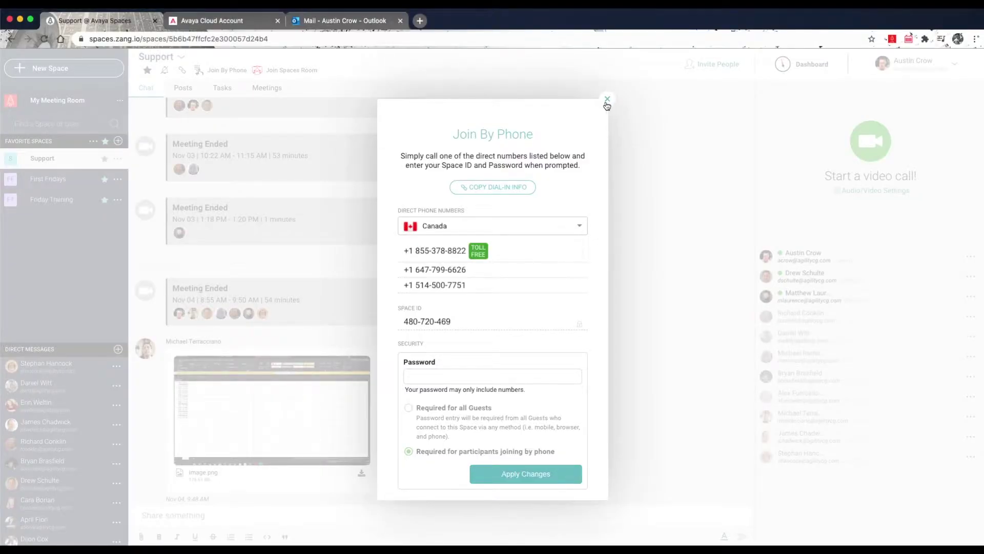
{"action": "left_click", "coordinate": [608, 99]}
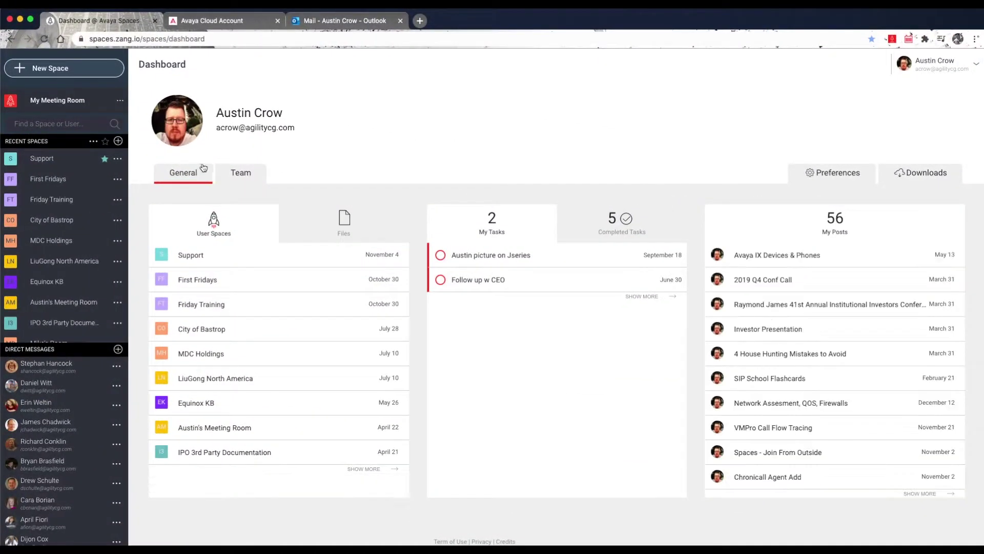
Star First Fridays and Friday Training, then filter the sidebar to favourite spaces only.
{"action": "left_click", "coordinate": [105, 160]}
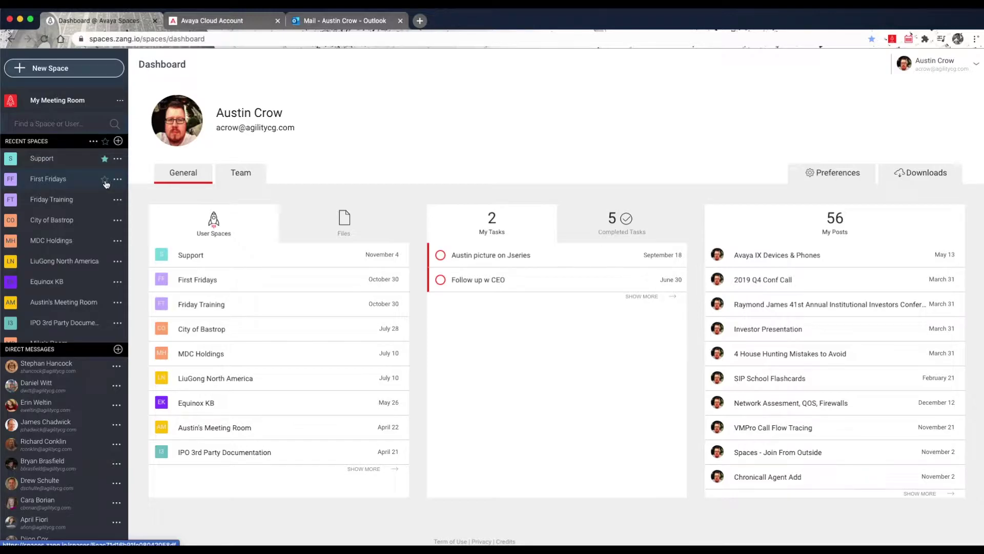
{"action": "left_click", "coordinate": [105, 180]}
{"action": "left_click", "coordinate": [104, 201]}
{"action": "left_click", "coordinate": [105, 142]}
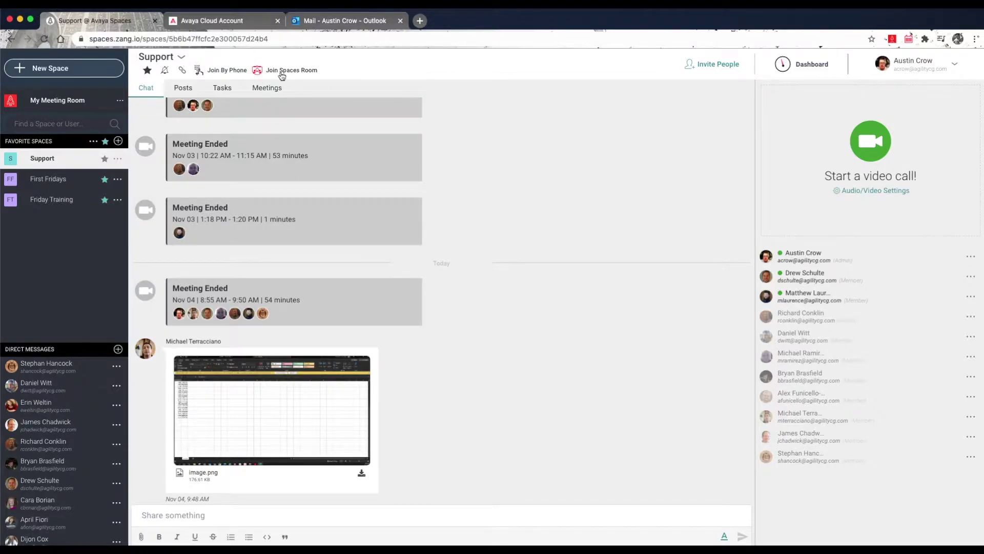
Join the Support space from a room system by entering the room system verification code.
{"action": "left_click", "coordinate": [283, 71]}
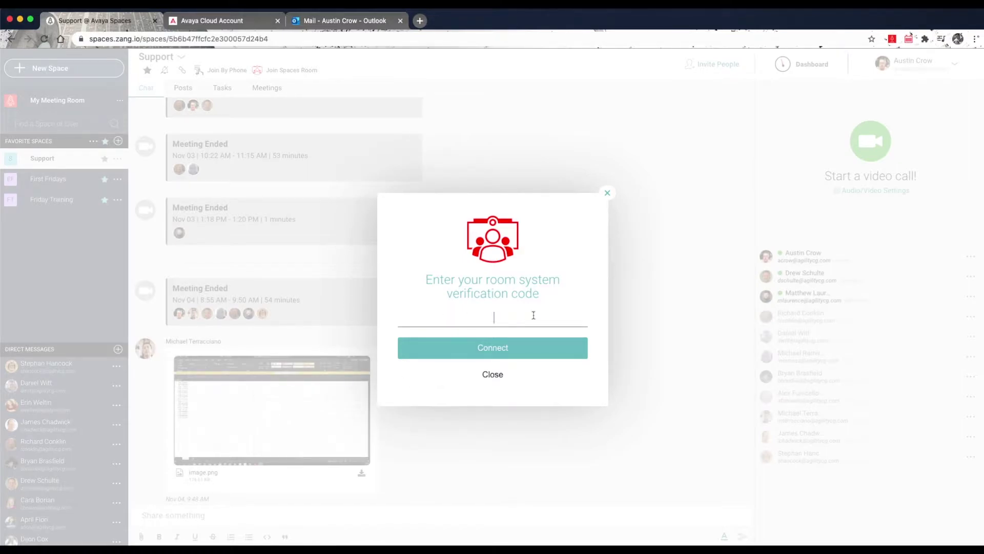
{"action": "type", "text": "abc123"}
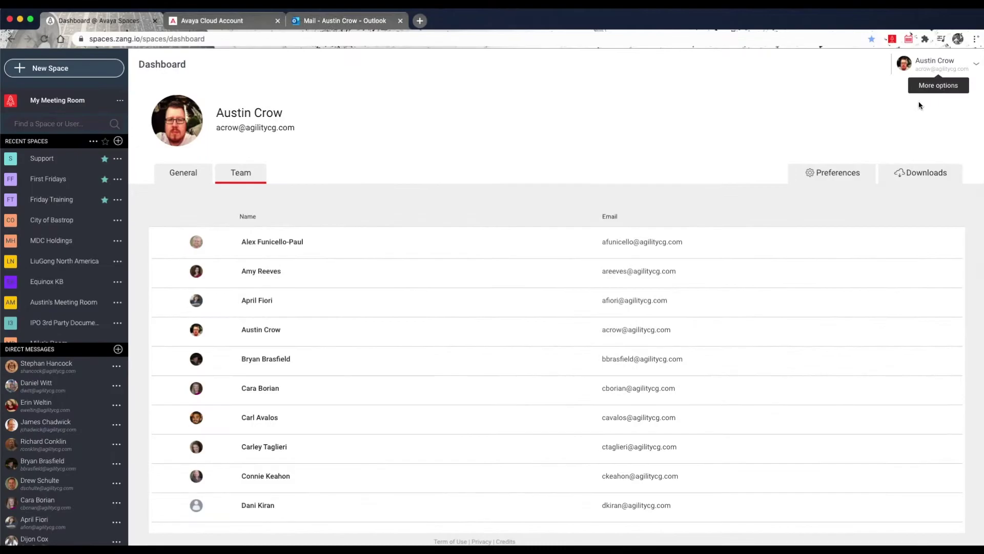
Open the Preferences page for all spaces.
{"action": "left_click", "coordinate": [832, 178]}
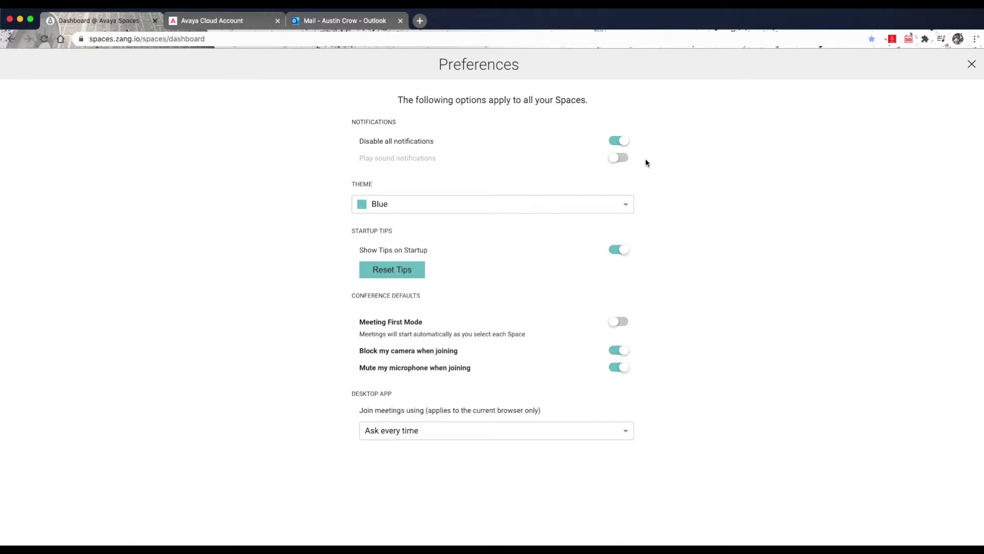
Look at the Blue, Orange and Dark theme choices, keep Blue, and close Preferences.
{"action": "left_click", "coordinate": [627, 207]}
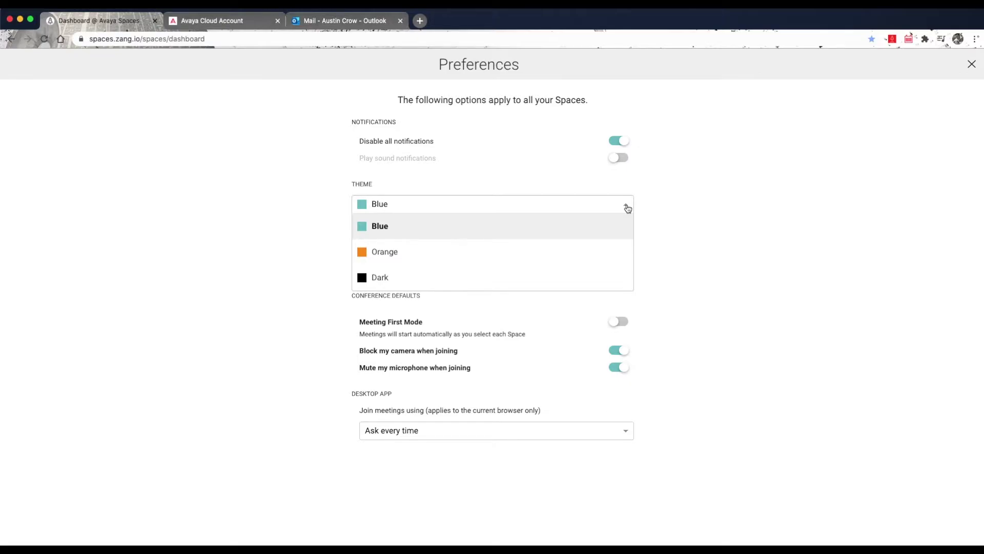
{"action": "left_click", "coordinate": [627, 207]}
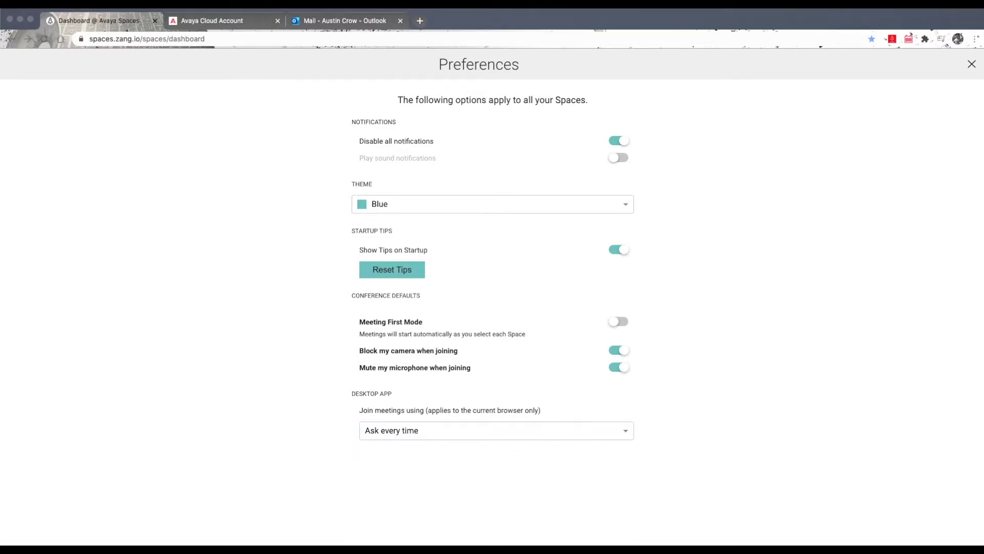
{"action": "left_click", "coordinate": [973, 65]}
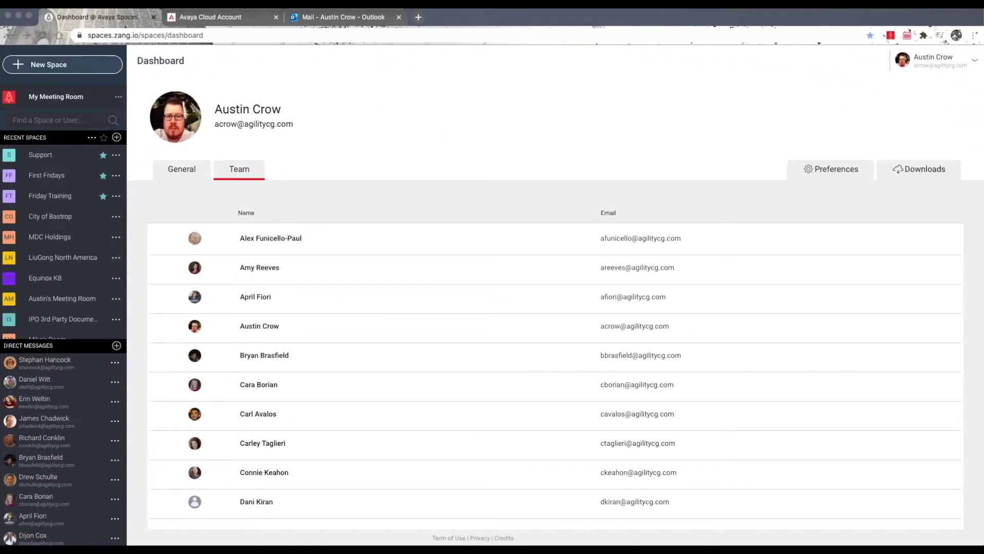
Start a video call in My Meeting Room and bring up Invite People.
{"action": "left_click", "coordinate": [64, 99]}
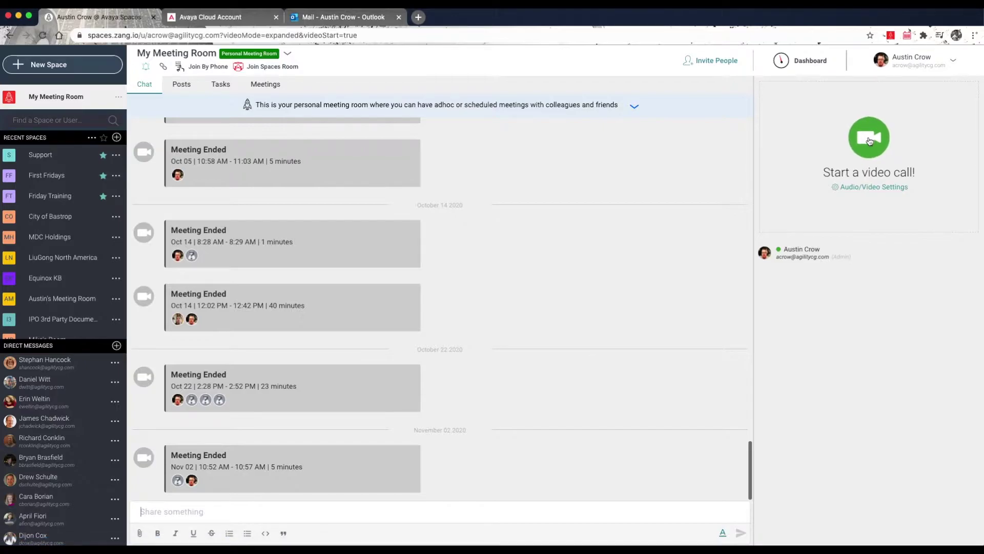
{"action": "left_click", "coordinate": [870, 141]}
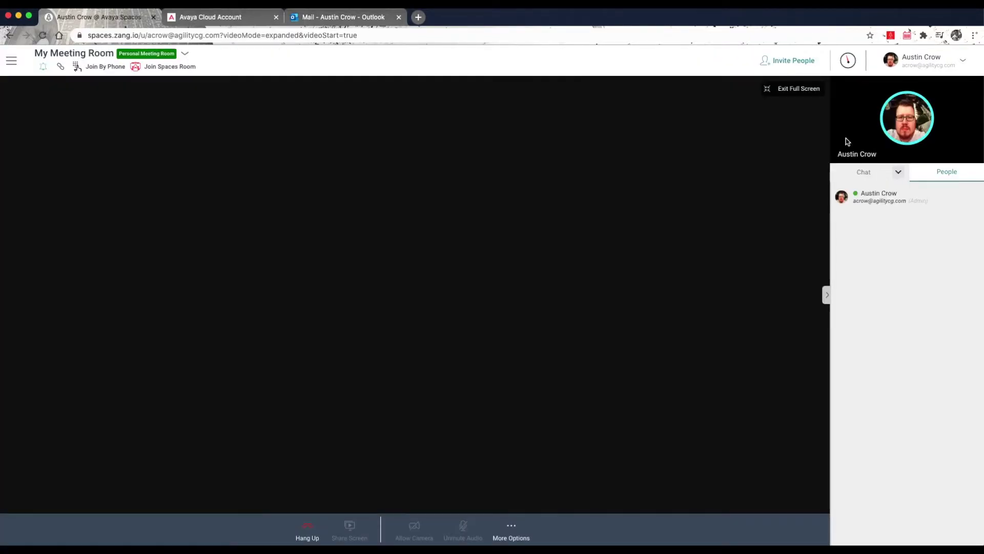
{"action": "left_click", "coordinate": [784, 63]}
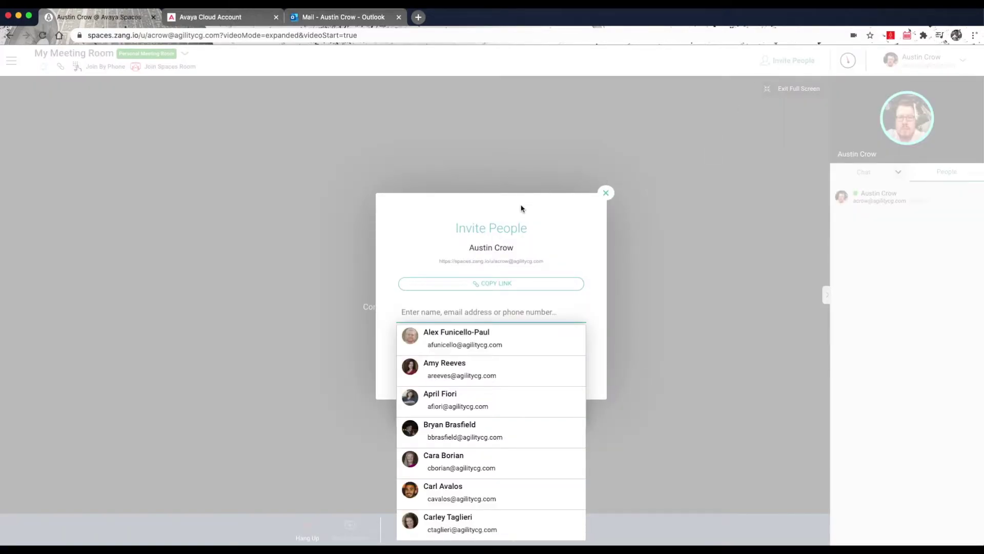
Paste My Meeting Room's copied link into a new Outlook email draft, then return to Spaces.
{"action": "left_click", "coordinate": [500, 285]}
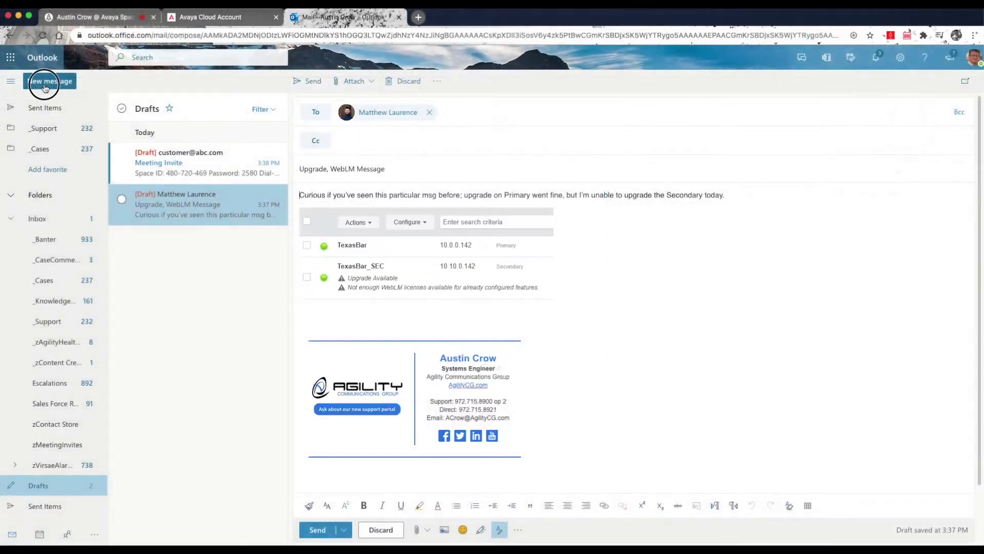
{"action": "left_click", "coordinate": [45, 84]}
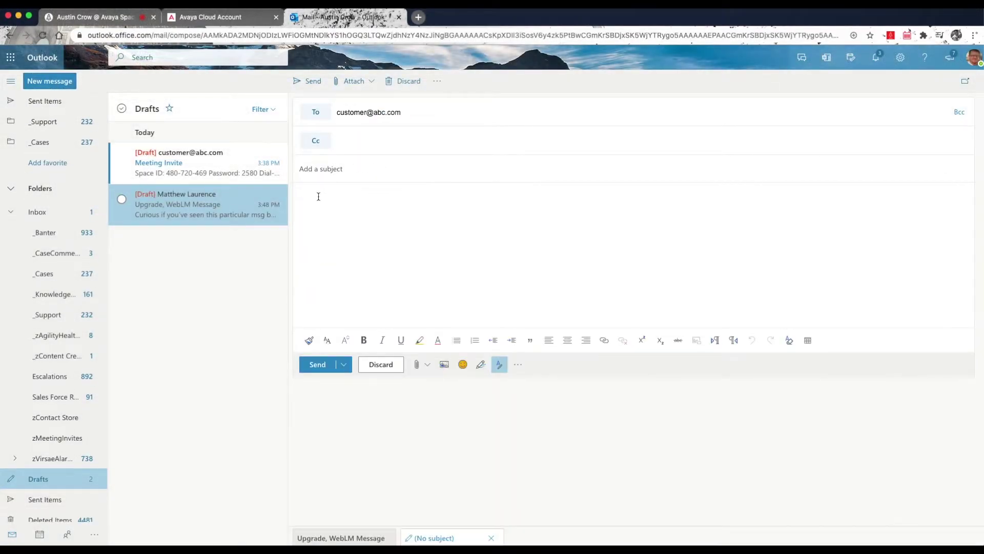
{"action": "left_click", "coordinate": [318, 196]}
{"action": "key", "text": "ctrl+v"}
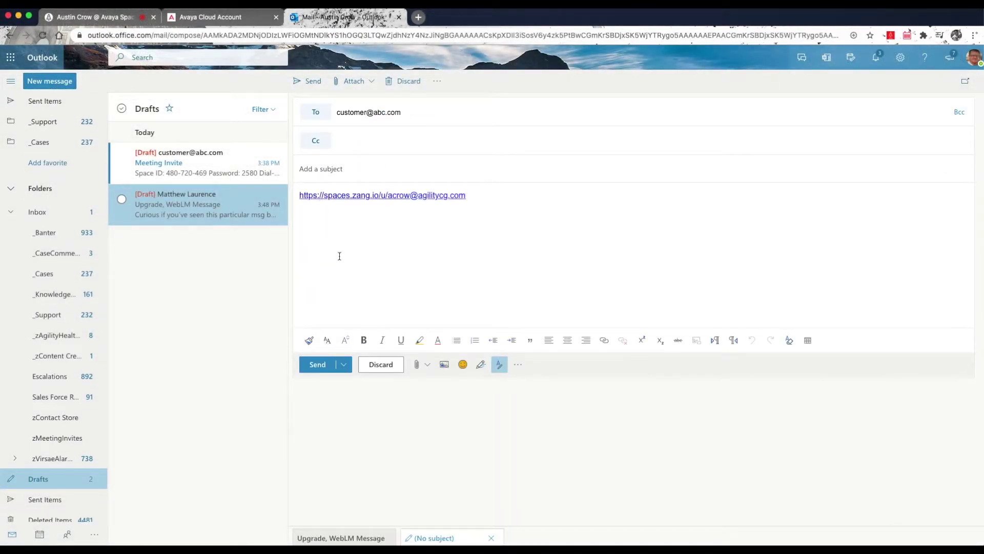
{"action": "left_click", "coordinate": [95, 20]}
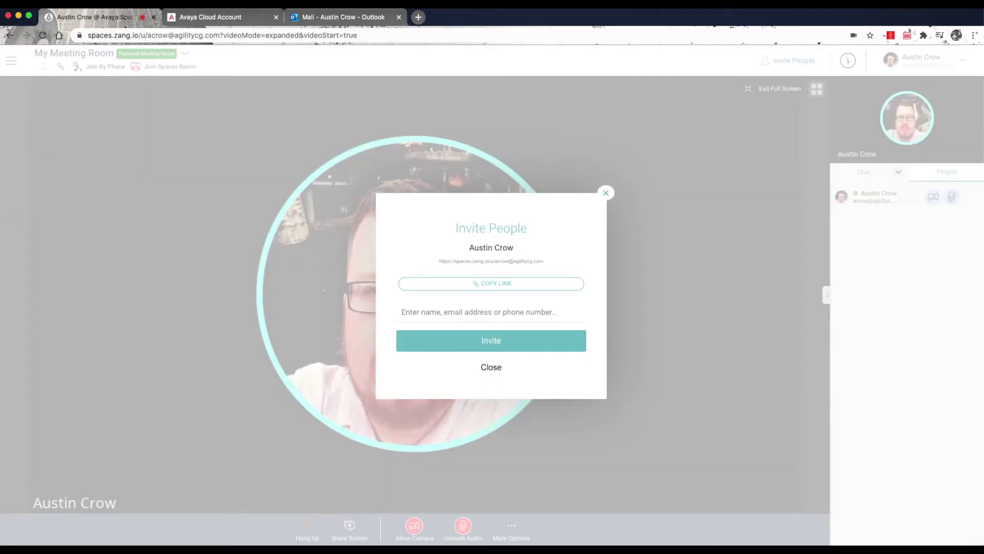
Invite a directory colleague, picked from the name suggestions, to the meeting.
{"action": "left_click", "coordinate": [442, 312]}
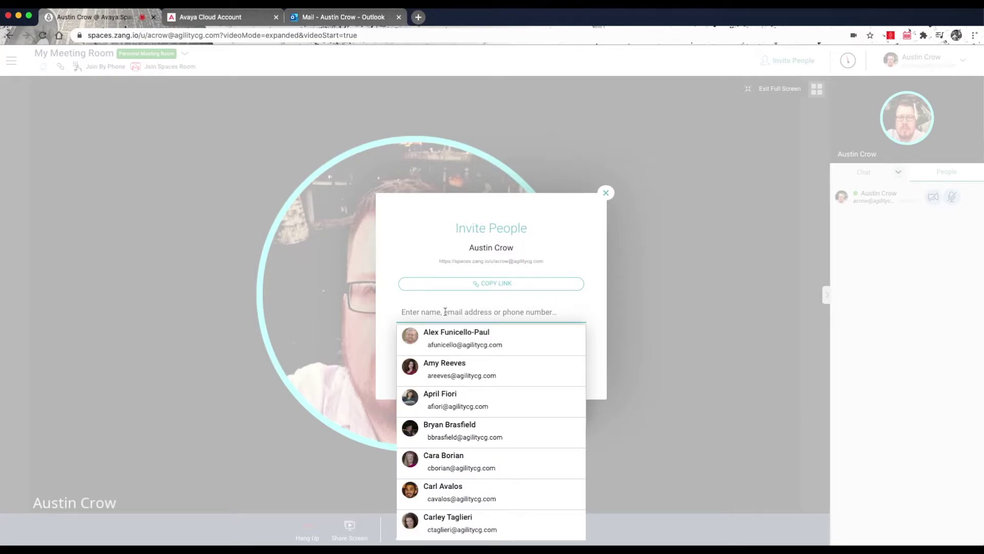
{"action": "type", "text": "m"}
{"action": "key", "text": "Return"}
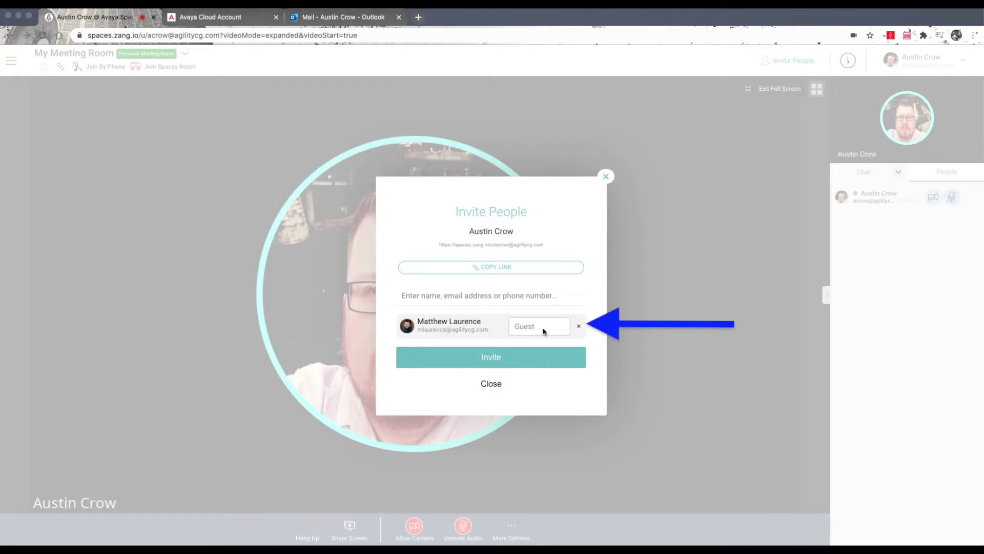
Add an outside e-mail address as a guest invitee to the meeting.
{"action": "left_click", "coordinate": [419, 295]}
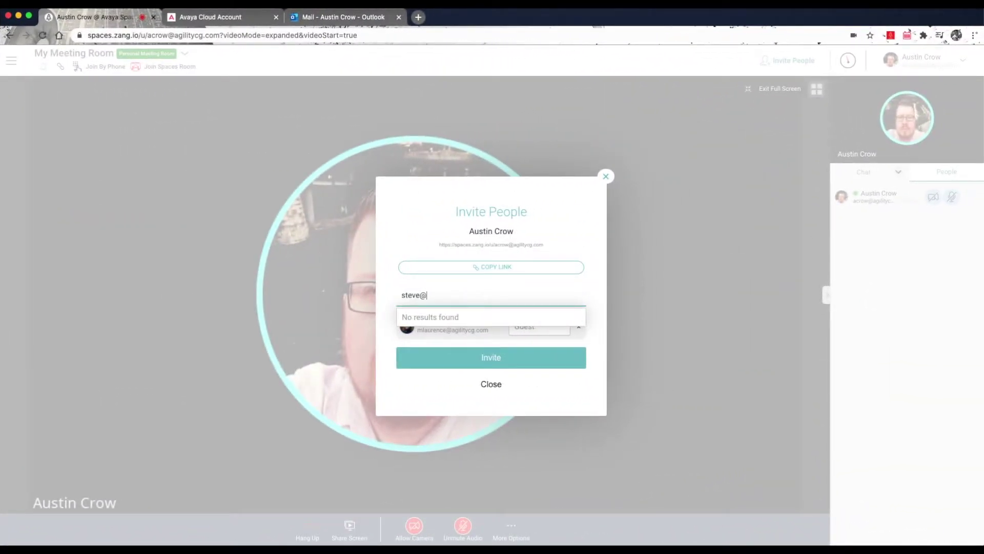
{"action": "type", "text": "gmail.com"}
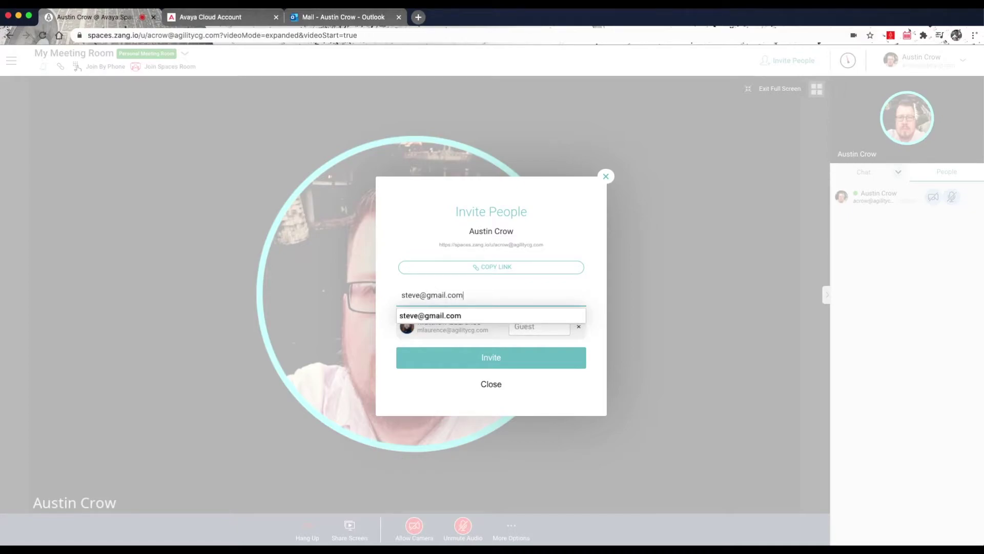
{"action": "left_click", "coordinate": [458, 320]}
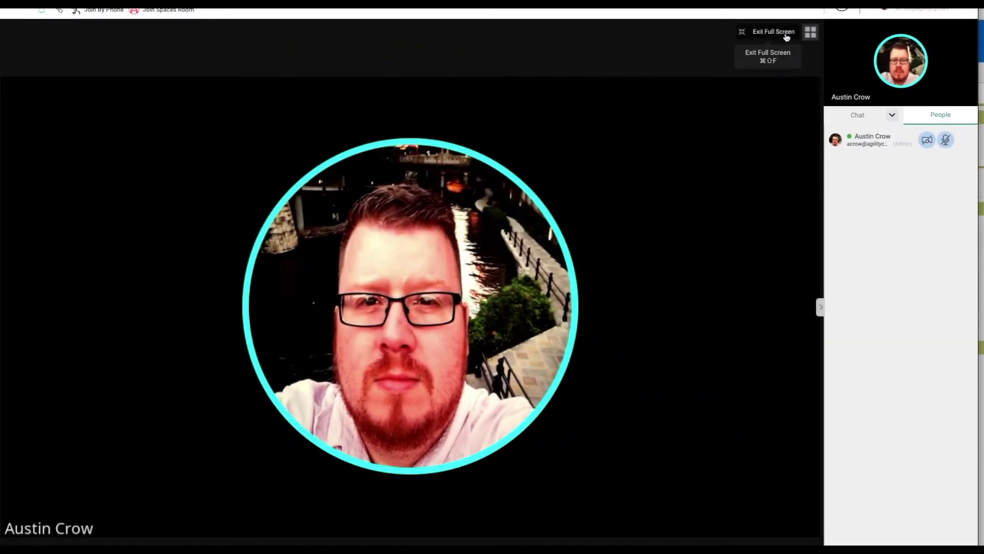
Exit full-screen video with Cmd+Shift+F to show the meeting room chat.
{"action": "key", "text": "super+shift+f"}
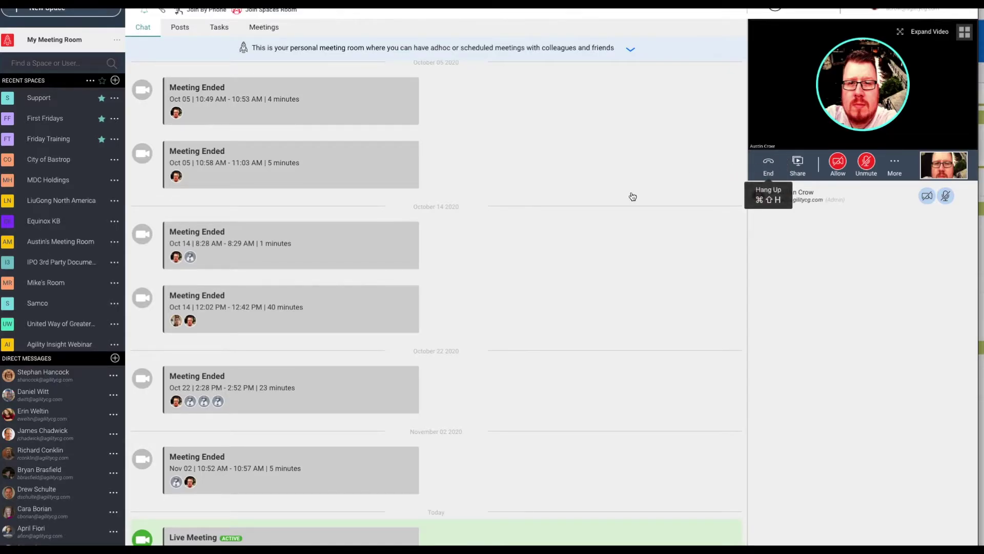
End the live meeting in My Meeting Room and confirm with Yes.
{"action": "left_click", "coordinate": [769, 164]}
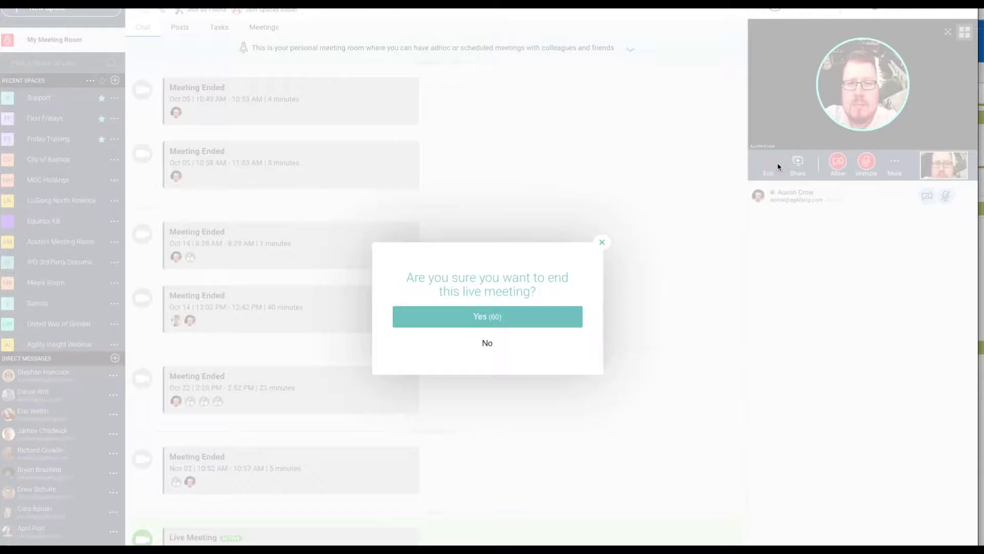
{"action": "left_click", "coordinate": [507, 322]}
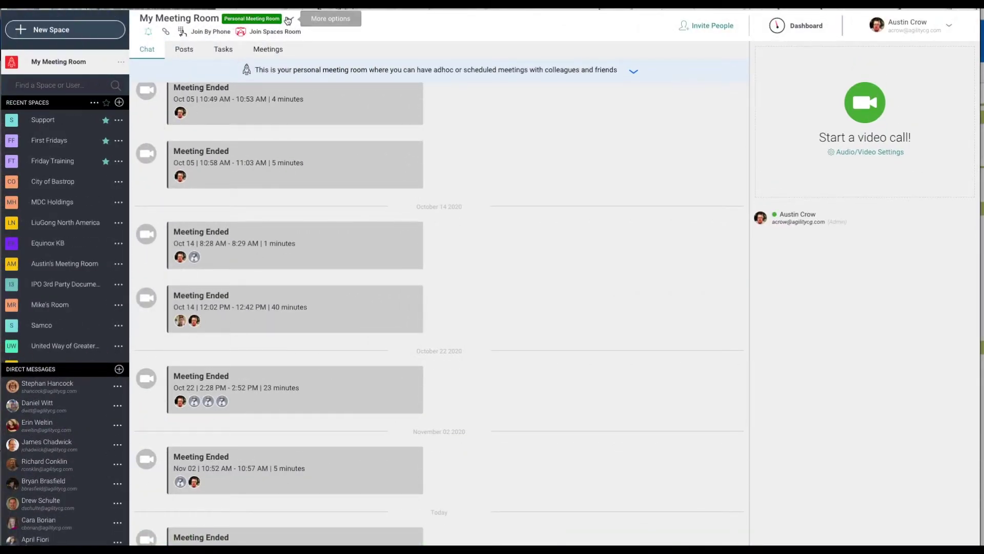
Switch on Auto-Start My Meeting Room in Edit Space, then reopen My Meeting Room.
{"action": "left_click", "coordinate": [288, 20]}
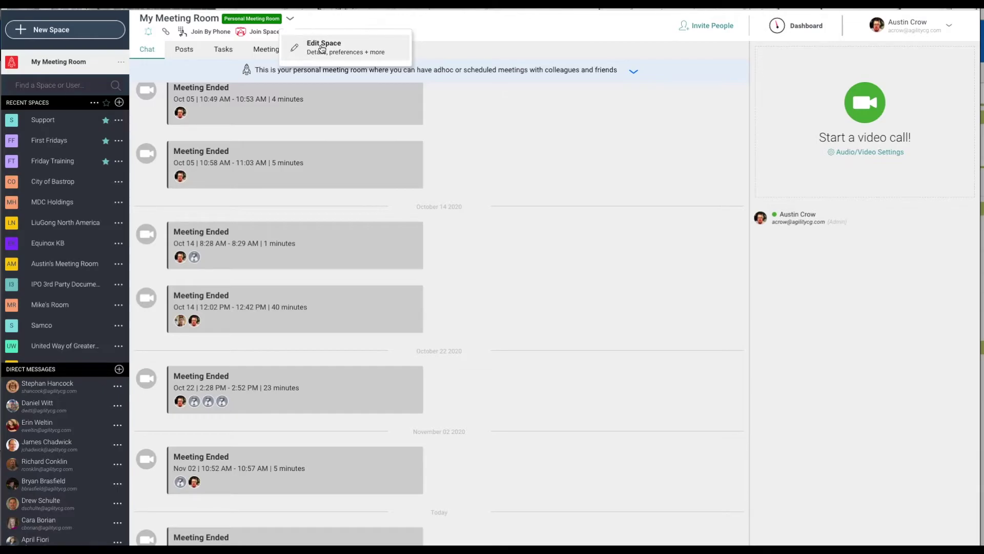
{"action": "left_click", "coordinate": [322, 47]}
{"action": "left_click", "coordinate": [643, 263]}
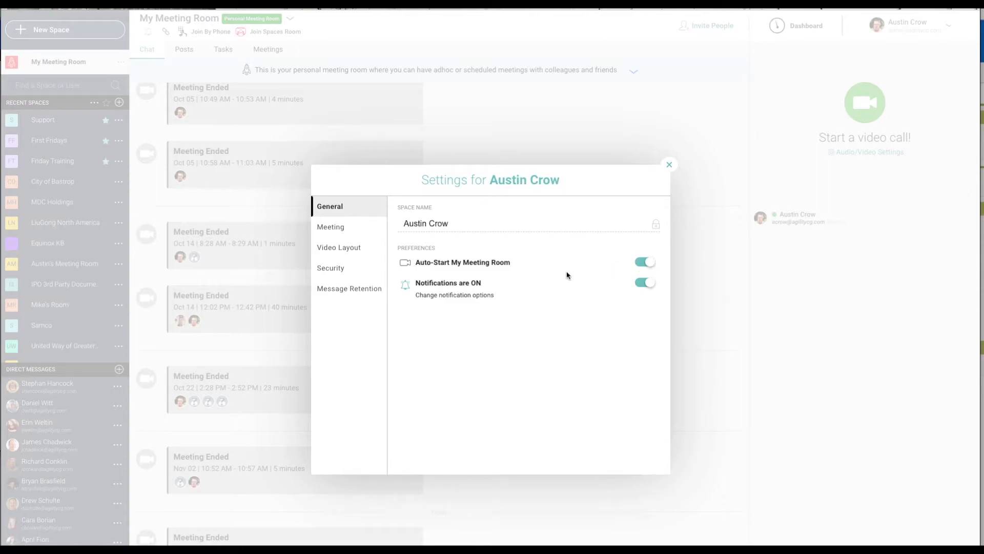
{"action": "key", "text": "Escape"}
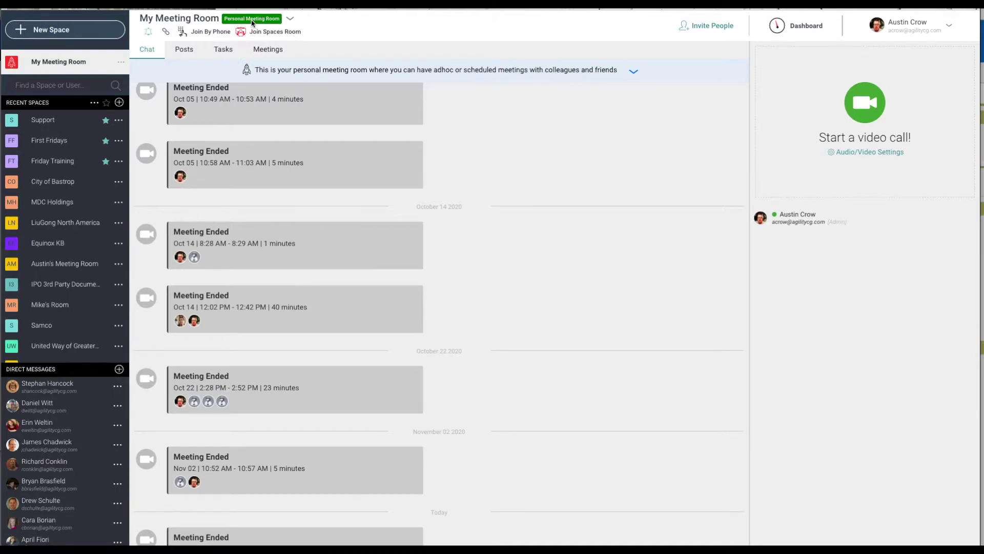
{"action": "left_click", "coordinate": [67, 64]}
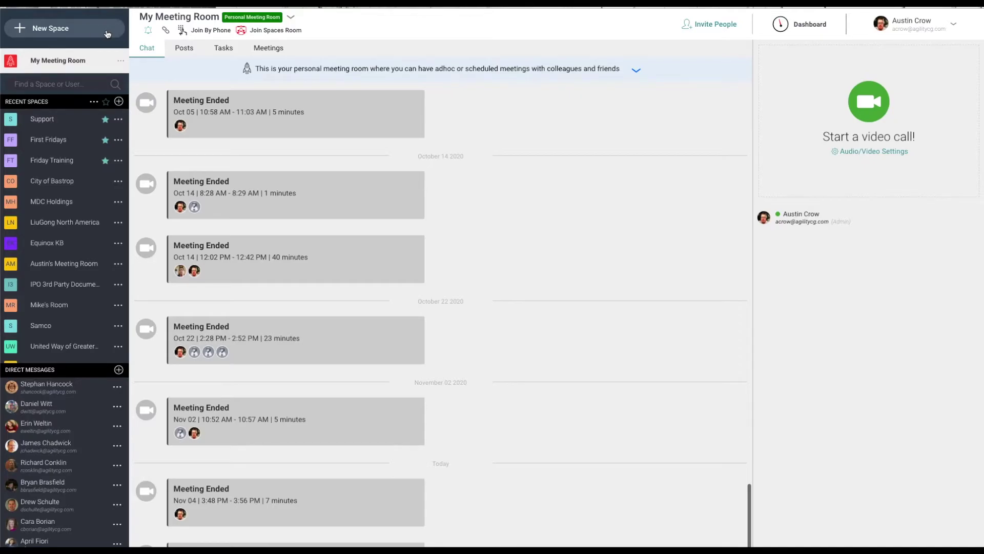
Start a new group space named 'New Space'.
{"action": "left_click", "coordinate": [107, 34]}
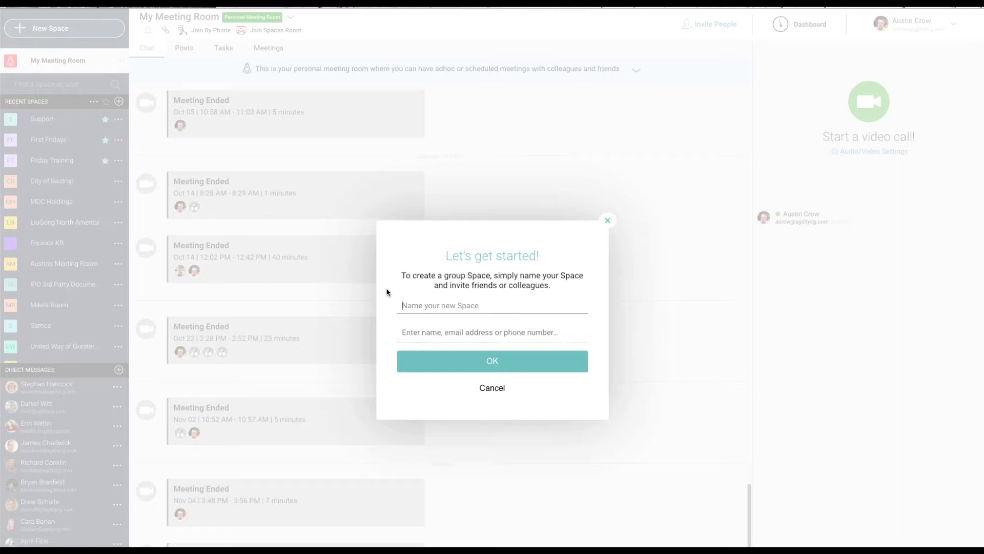
{"action": "type", "text": "New Space"}
{"action": "left_click", "coordinate": [493, 332]}
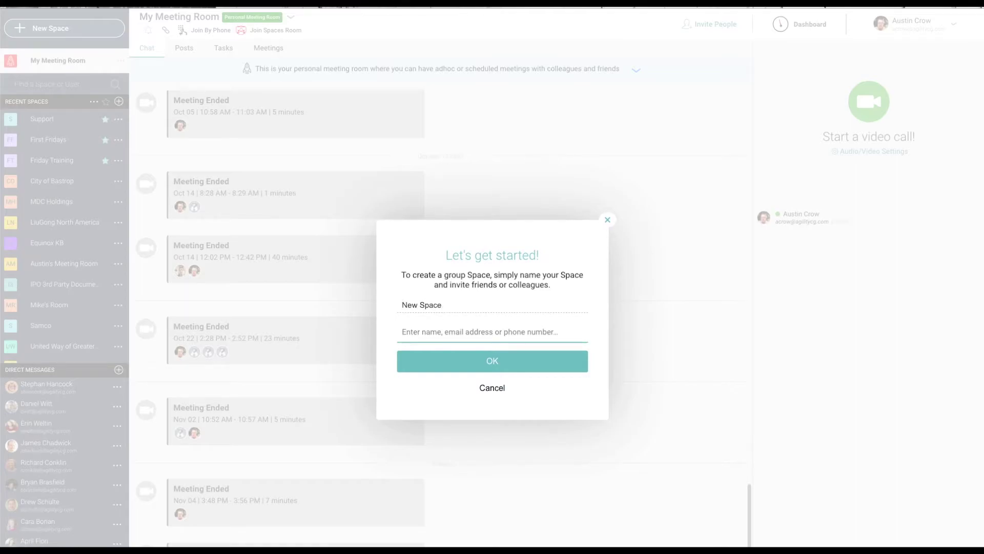
Invite a searched colleague to the space as a Member.
{"action": "type", "text": "Mlaur"}
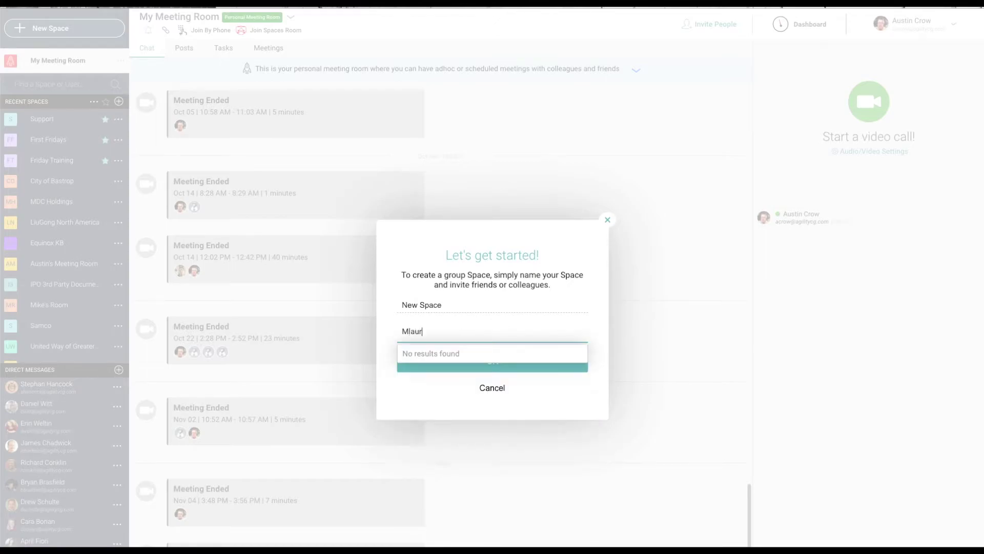
{"action": "left_click", "coordinate": [486, 353]}
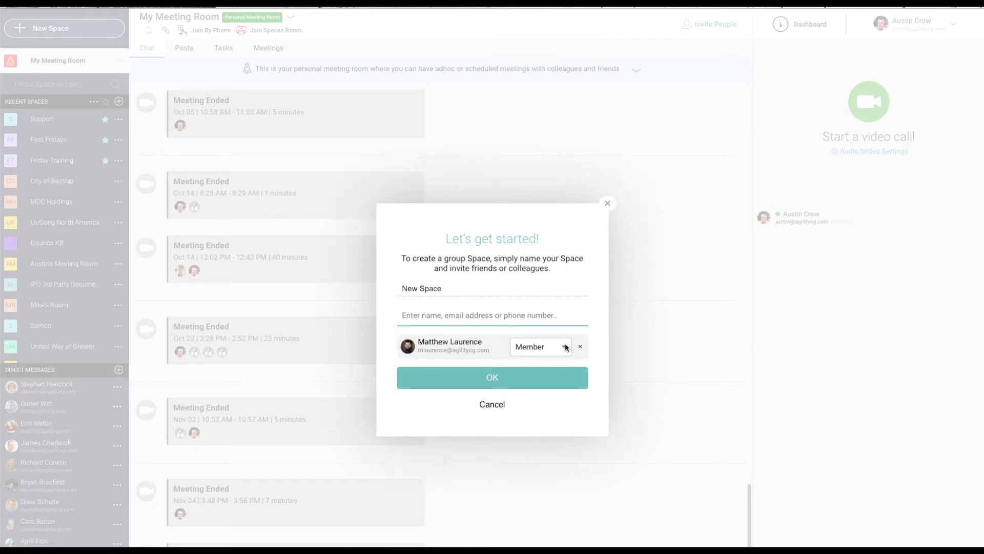
{"action": "left_click", "coordinate": [565, 348]}
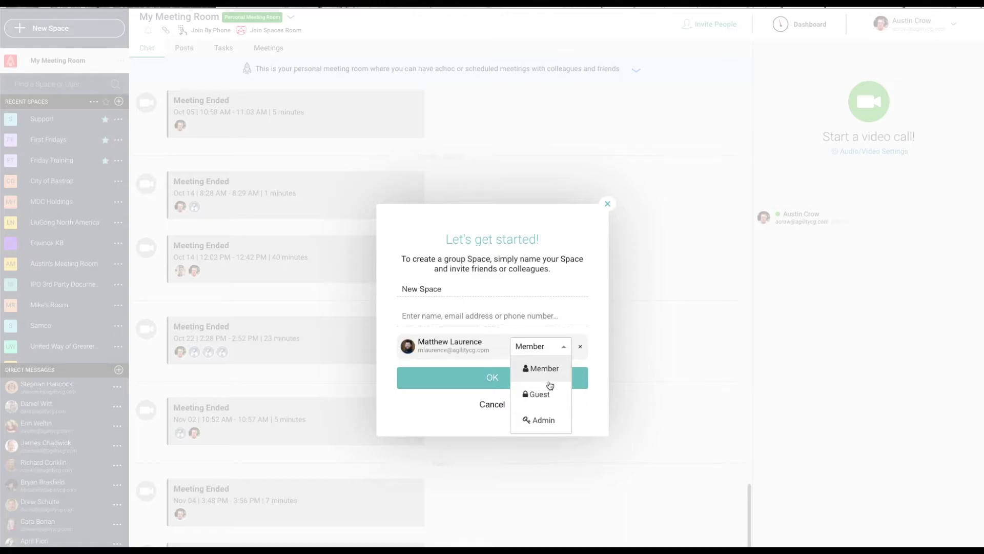
{"action": "left_click", "coordinate": [457, 314]}
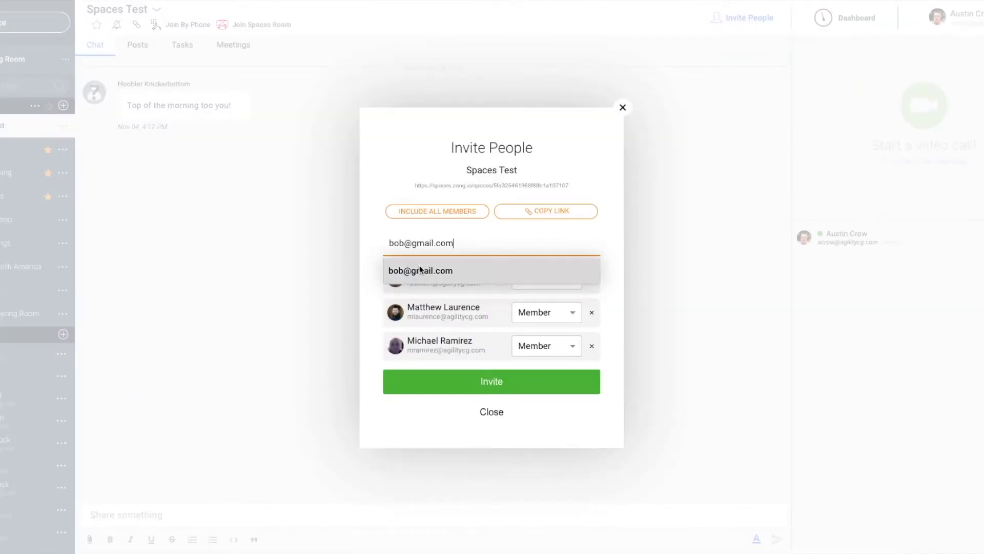
Add the outside e-mail invitee to the space with the Guest role.
{"action": "left_click", "coordinate": [421, 269]}
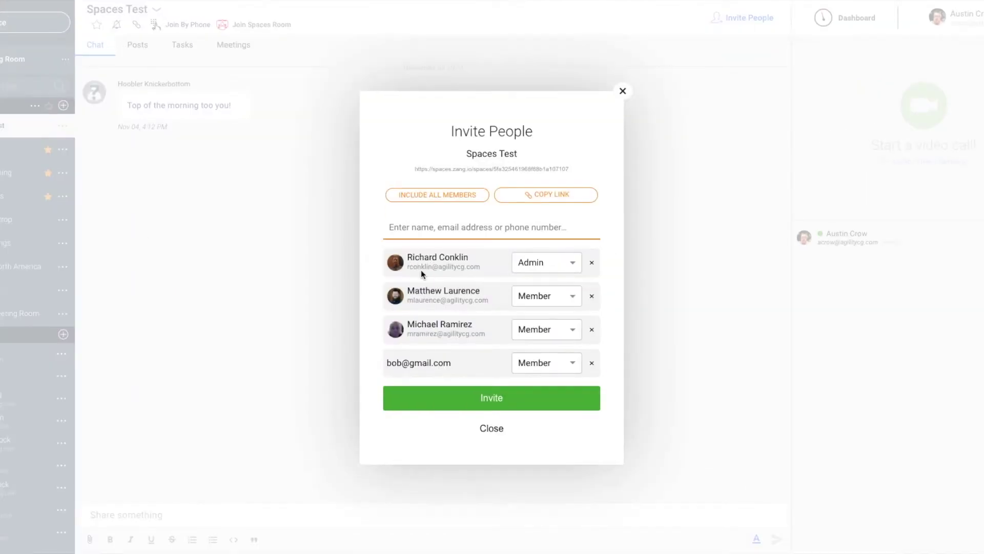
{"action": "left_click", "coordinate": [571, 365]}
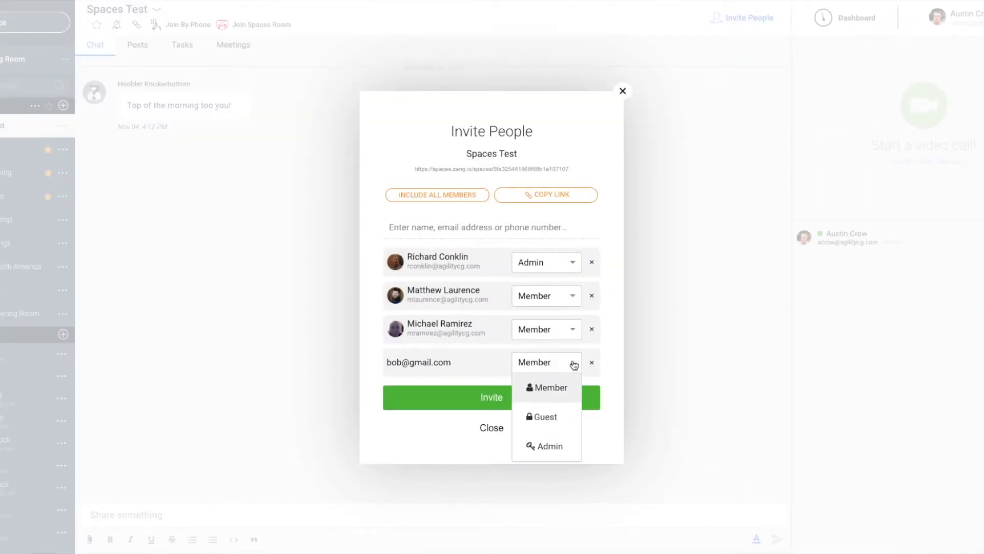
{"action": "left_click", "coordinate": [553, 423]}
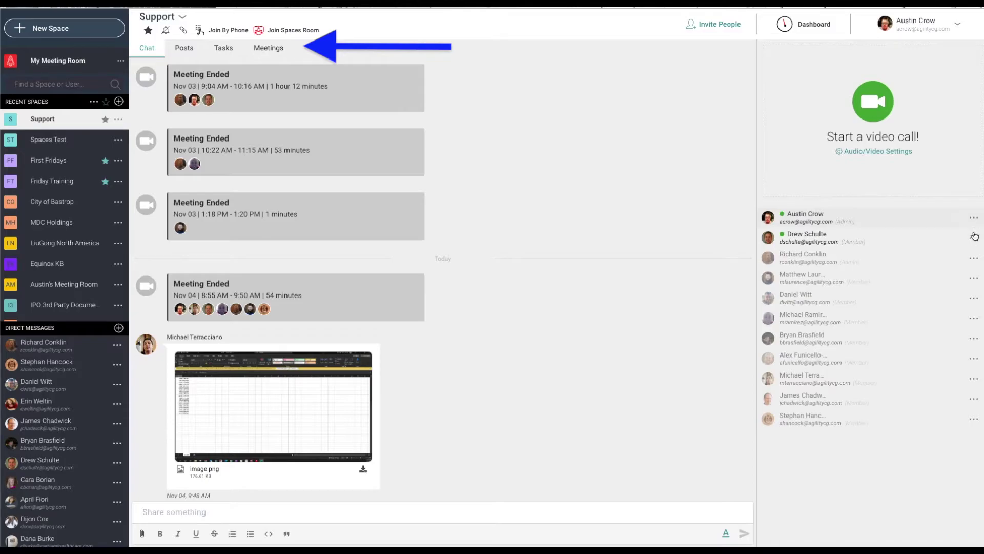
{"action": "left_click", "coordinate": [975, 259]}
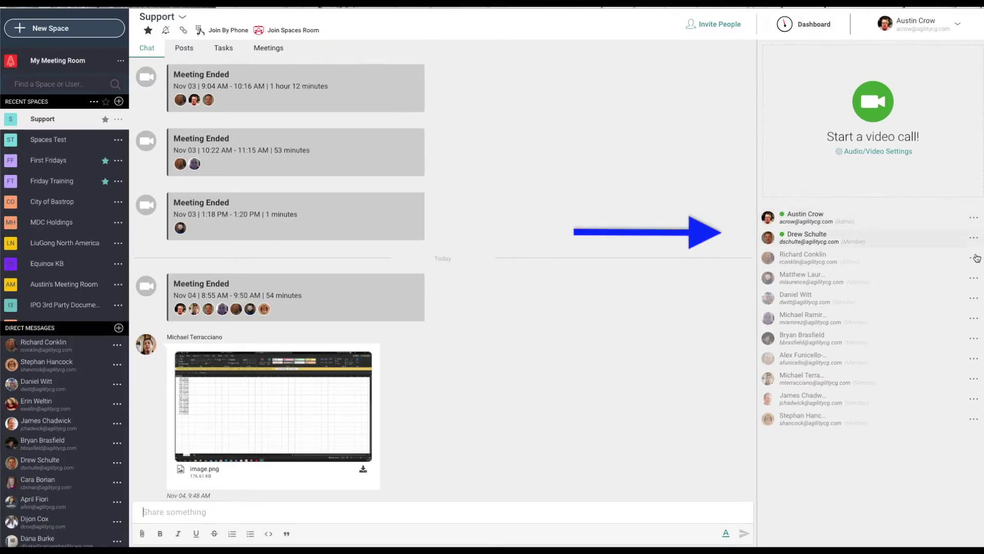
{"action": "left_click", "coordinate": [974, 260]}
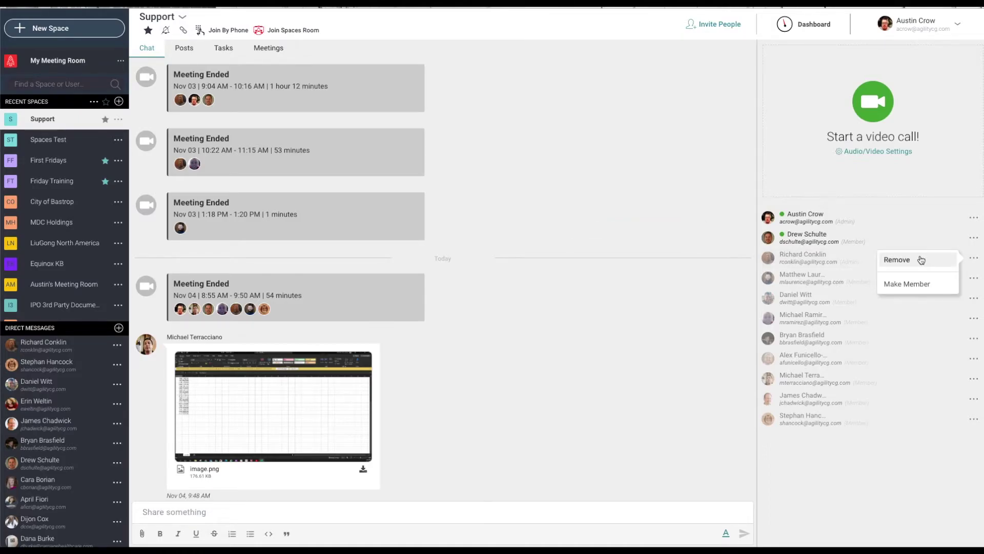
{"action": "left_click", "coordinate": [975, 260]}
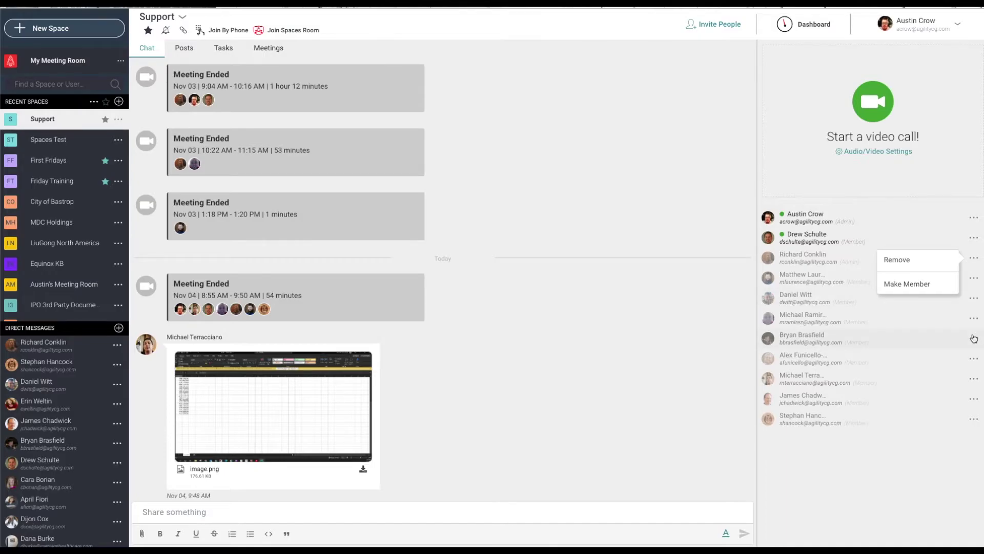
{"action": "left_click", "coordinate": [975, 339]}
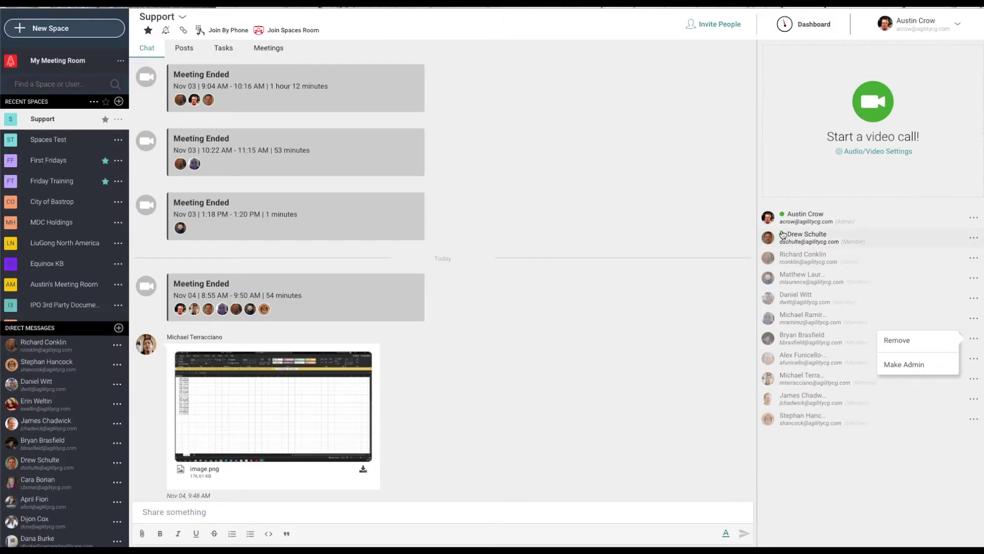
{"action": "left_click", "coordinate": [701, 223]}
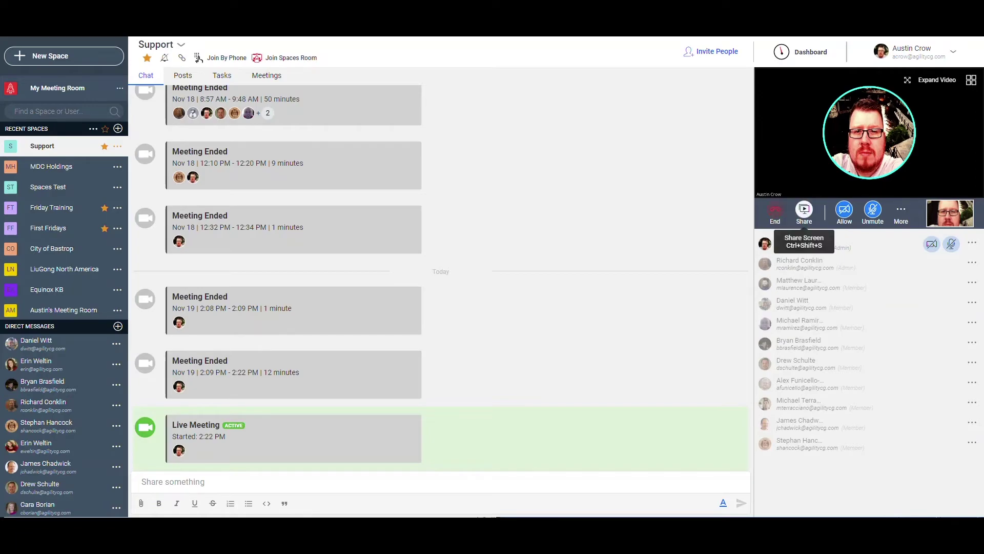
Cancel screen sharing, review the audio and video device settings, then end the meeting.
{"action": "left_click", "coordinate": [804, 210]}
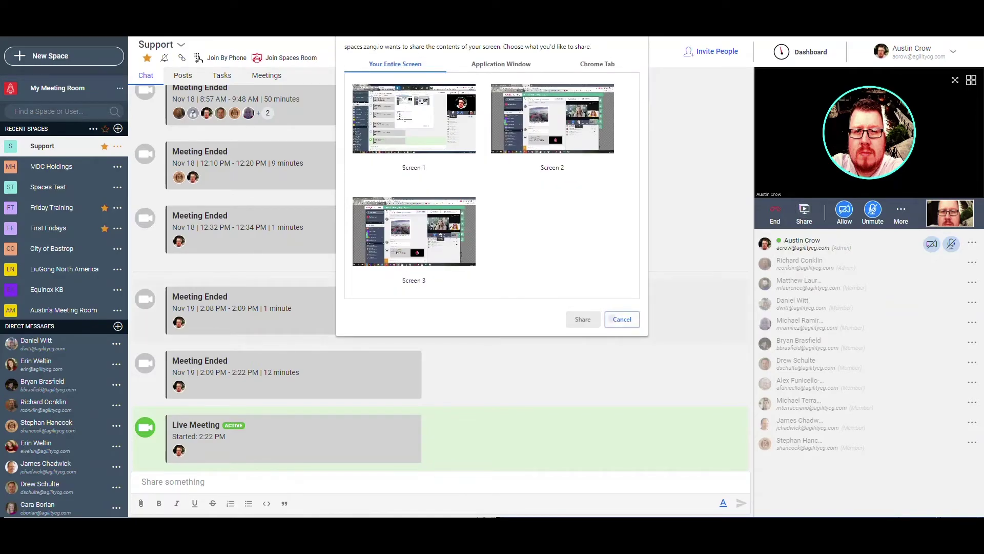
{"action": "left_click", "coordinate": [617, 319]}
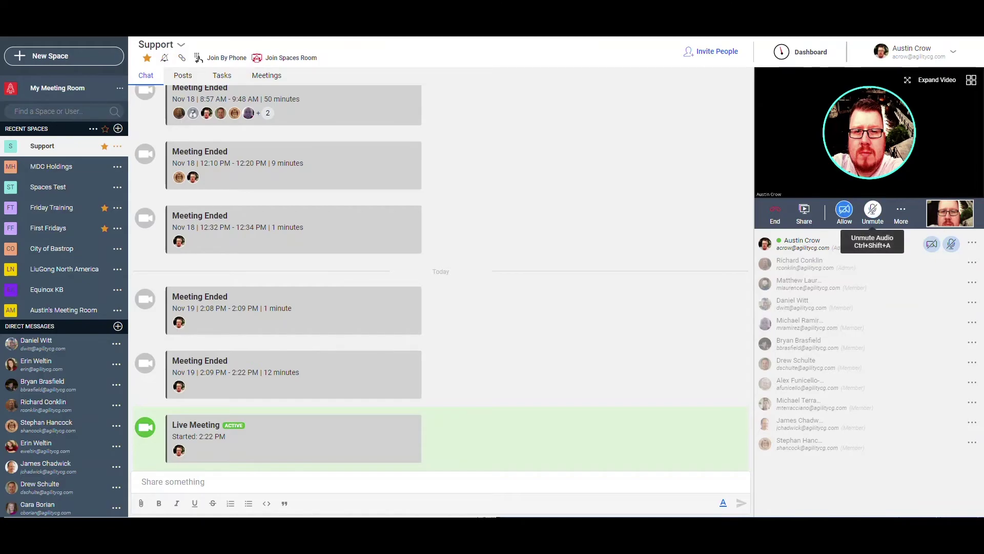
{"action": "left_click", "coordinate": [901, 209]}
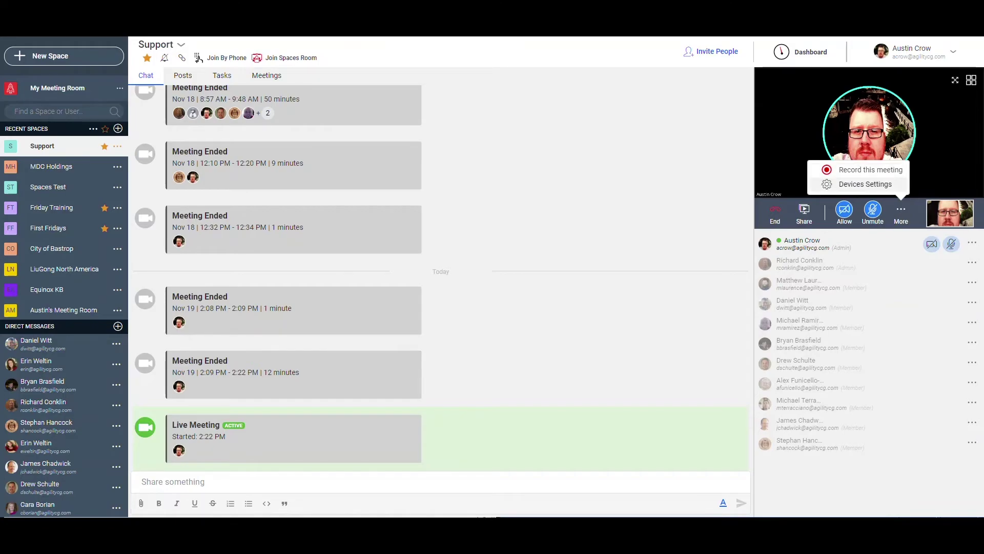
{"action": "left_click", "coordinate": [865, 184]}
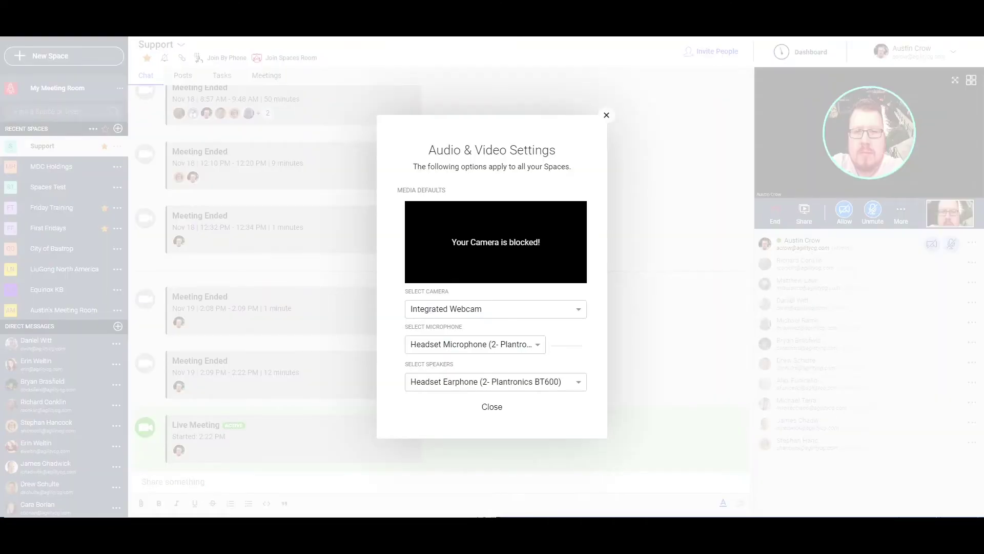
{"action": "left_click", "coordinate": [775, 214]}
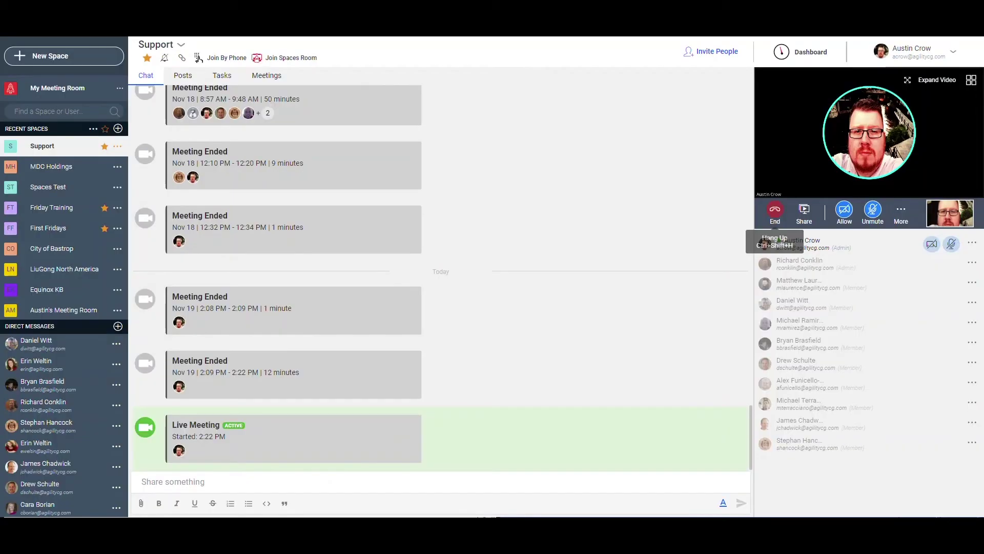
{"action": "left_click", "coordinate": [775, 214]}
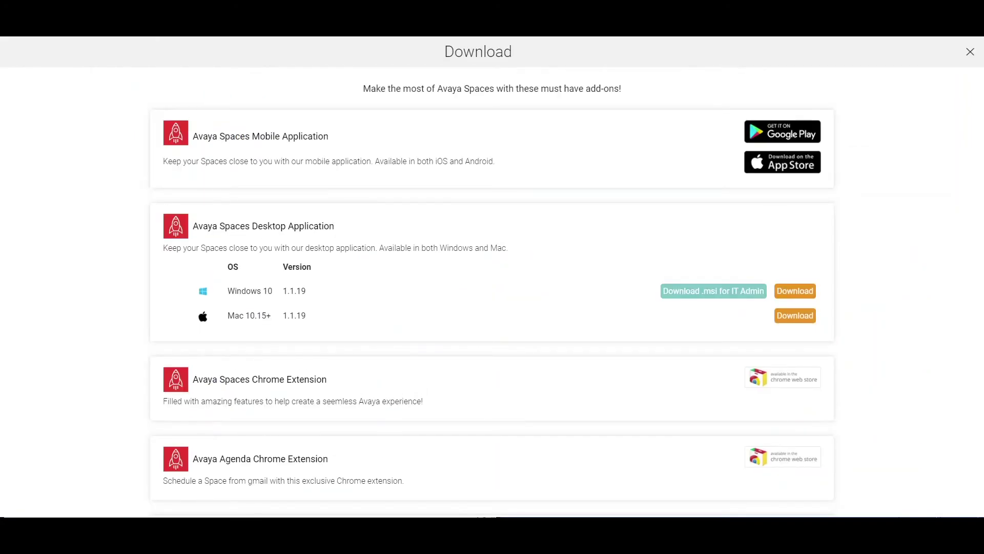
Scroll down the Download page to the Outlook add-on and Meeting Scheduler entries.
{"action": "scroll", "coordinate": [492, 300], "scroll_direction": "down", "scroll_amount": 3}
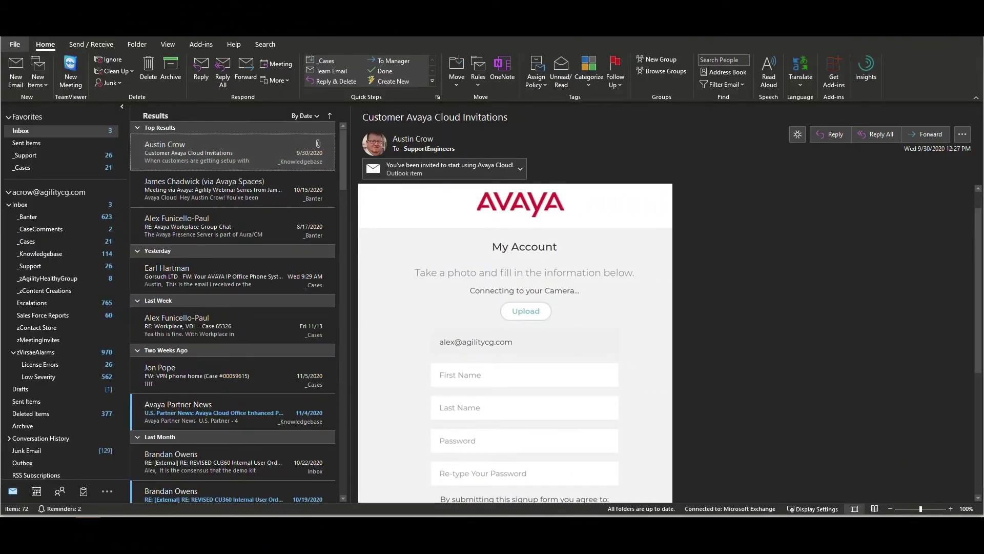
Check in Options > Add-ins that the Avaya Meeting Scheduler COM add-in is enabled.
{"action": "left_click", "coordinate": [15, 44]}
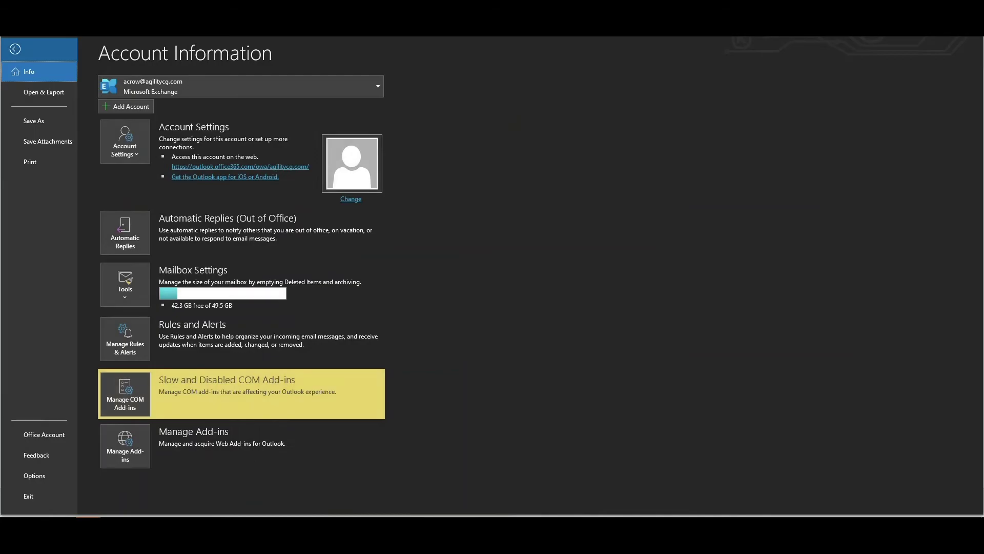
{"action": "key", "text": "Escape"}
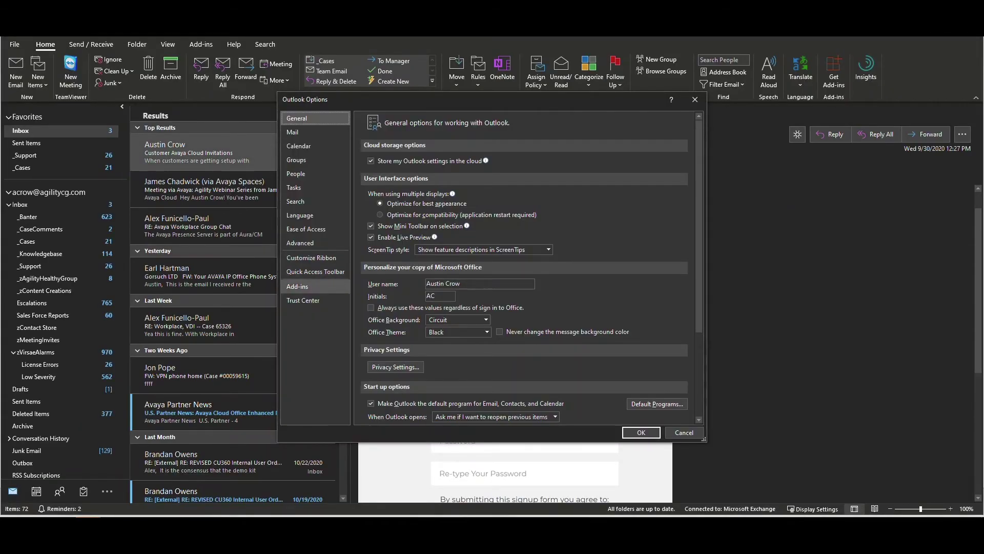
{"action": "left_click", "coordinate": [303, 286]}
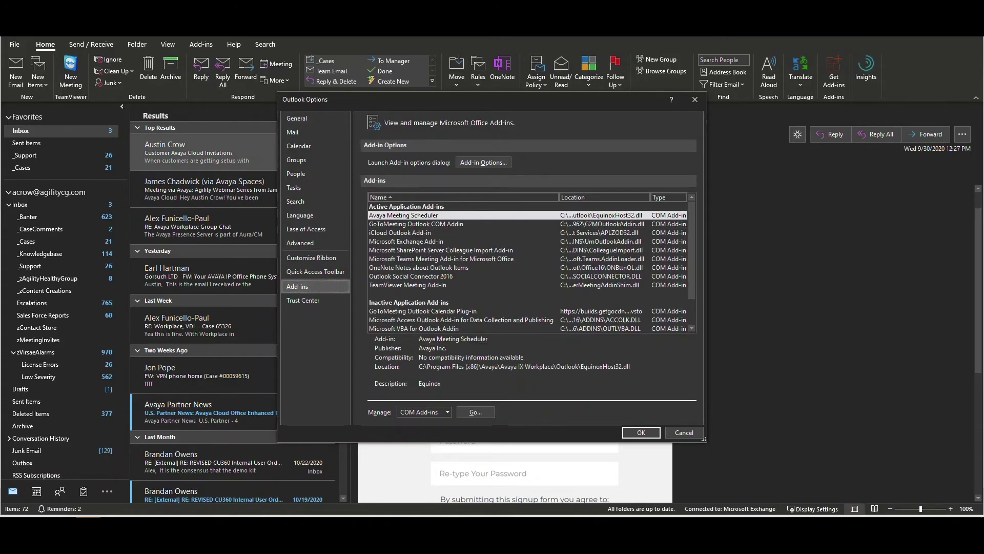
{"action": "key", "text": "Tab"}
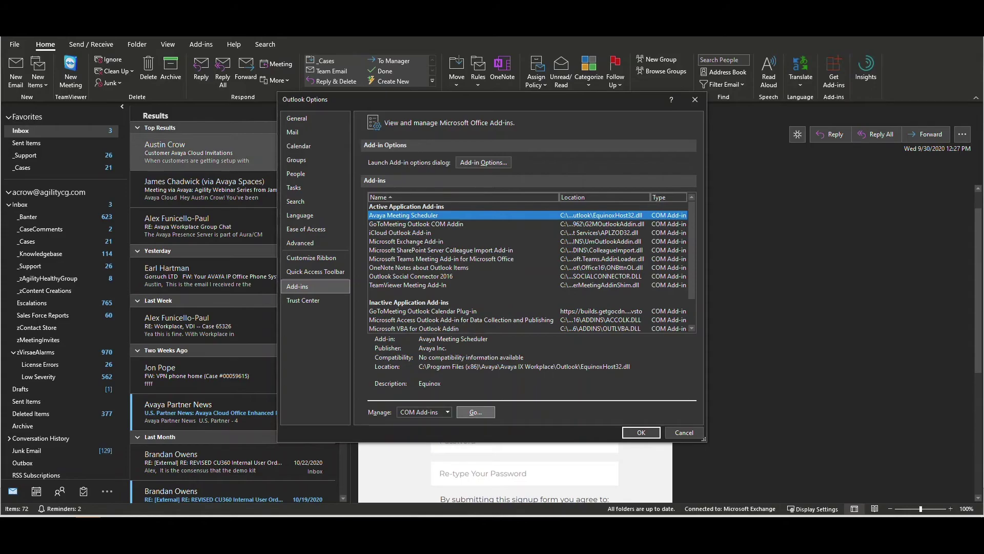
{"action": "left_click", "coordinate": [475, 412]}
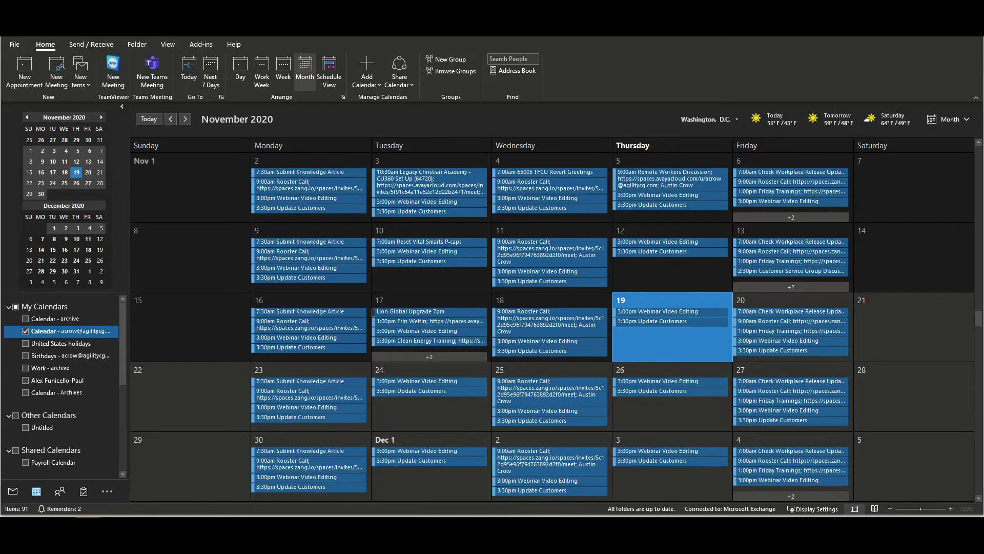
Create a maximized all-day event for Thu 11/19/2020 and show Avaya Meeting Details.
{"action": "key", "text": "ctrl+n"}
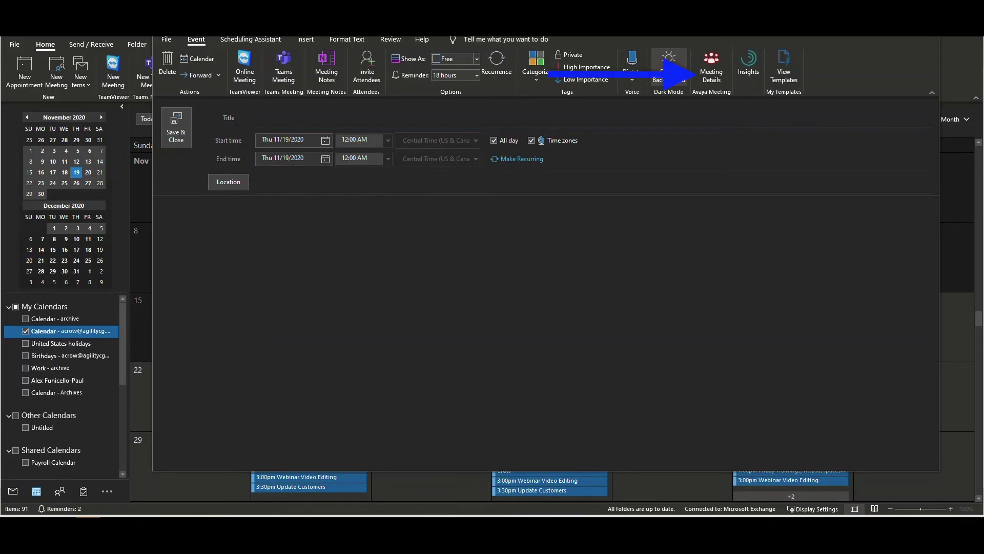
{"action": "key", "text": "super+Up"}
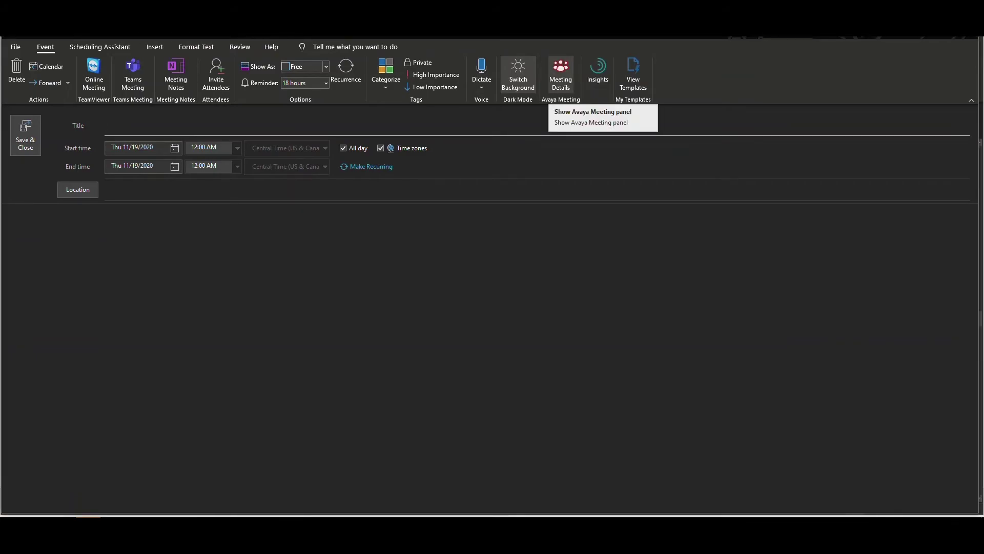
{"action": "left_click", "coordinate": [561, 74]}
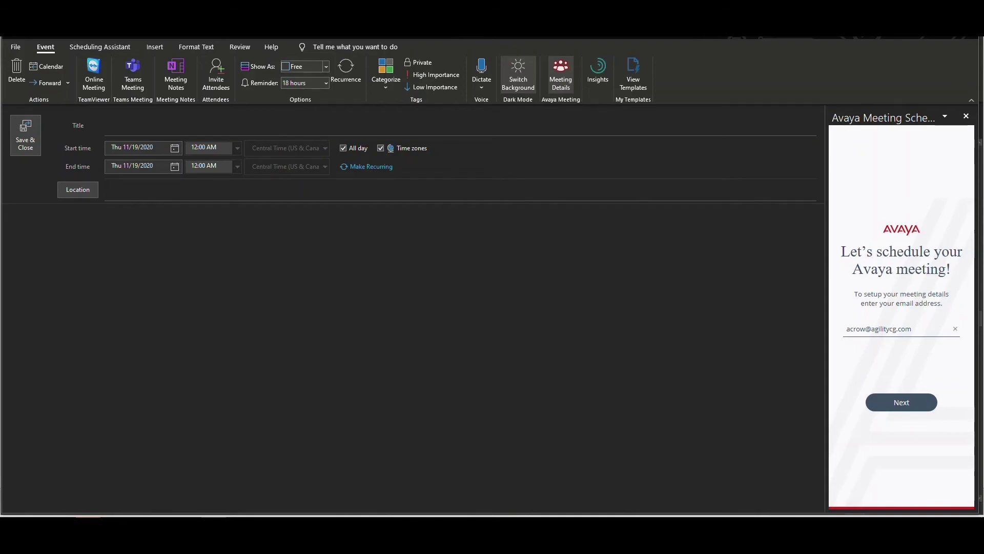
Continue with the entered email and sign in to Avaya Spaces with the account password.
{"action": "key", "text": "Return"}
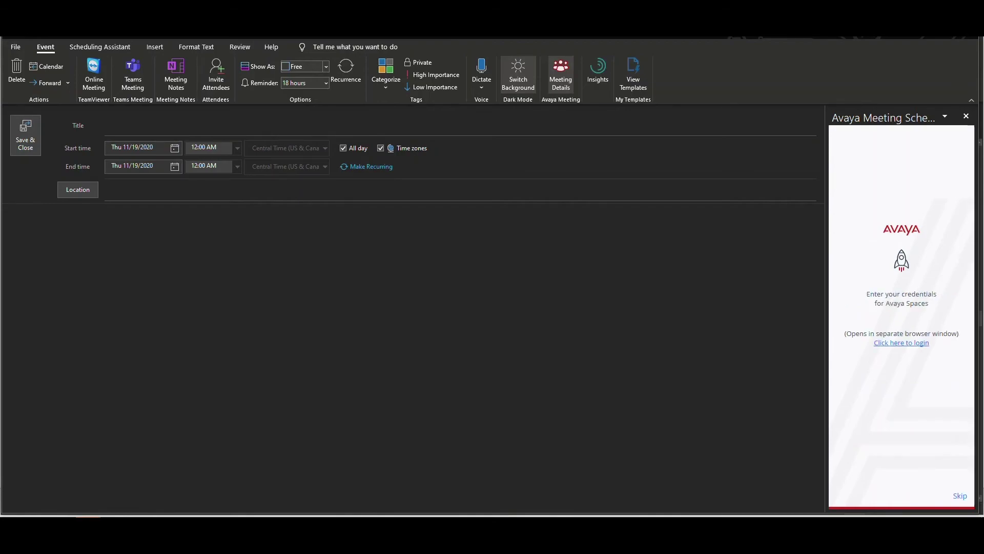
{"action": "key", "text": "Return"}
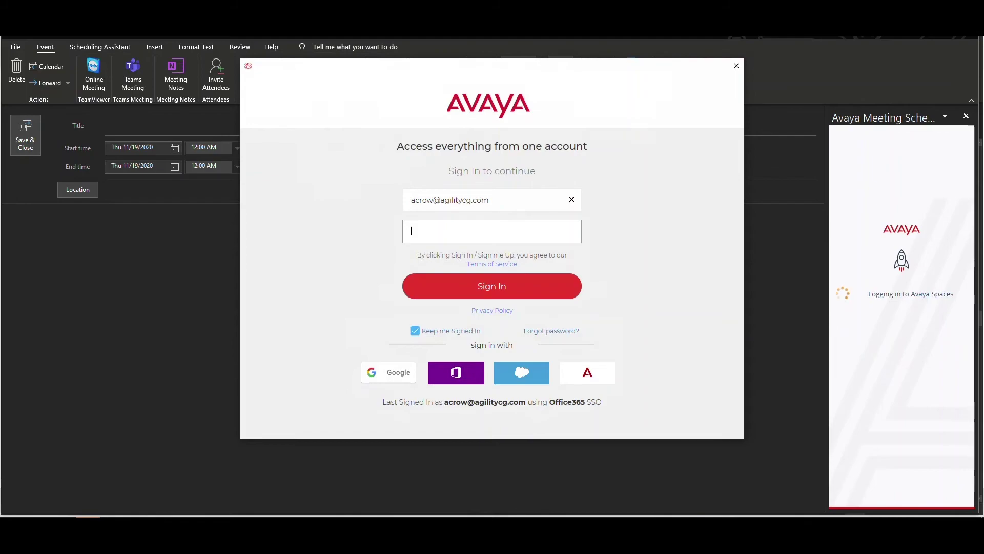
{"action": "key", "text": "ctrl+v"}
{"action": "key", "text": "Return"}
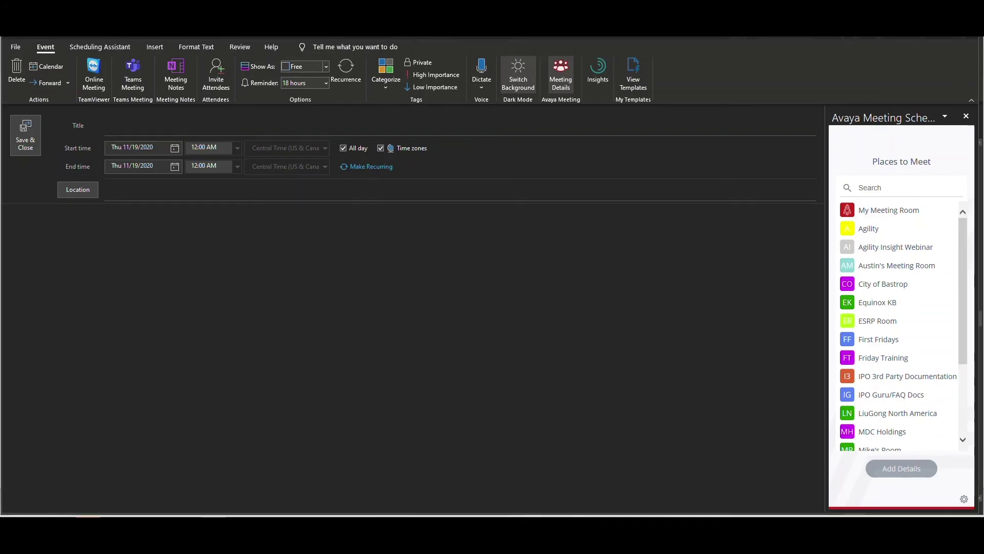
Insert My Meeting Room's link and dial-in details into the event and review the invitation text.
{"action": "left_click", "coordinate": [890, 210]}
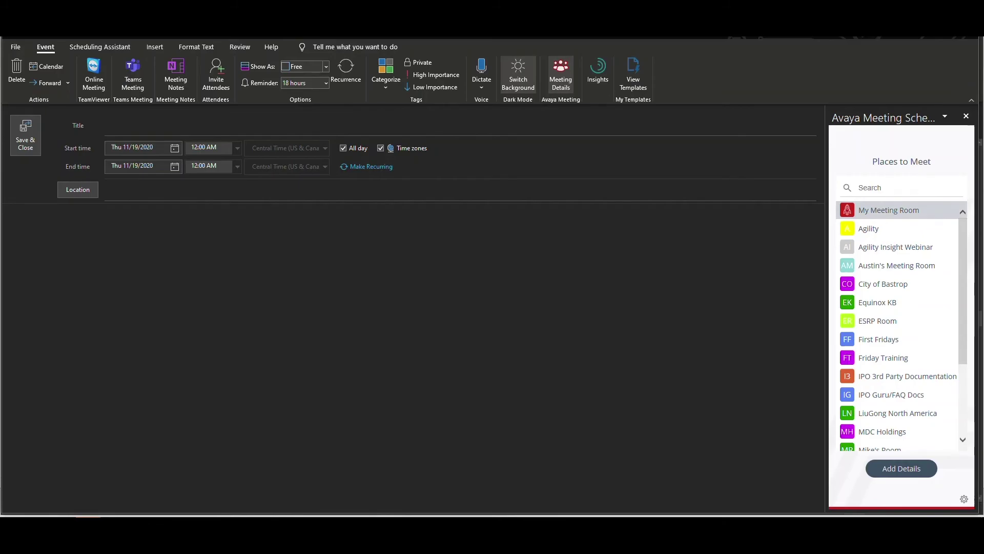
{"action": "left_click", "coordinate": [901, 468]}
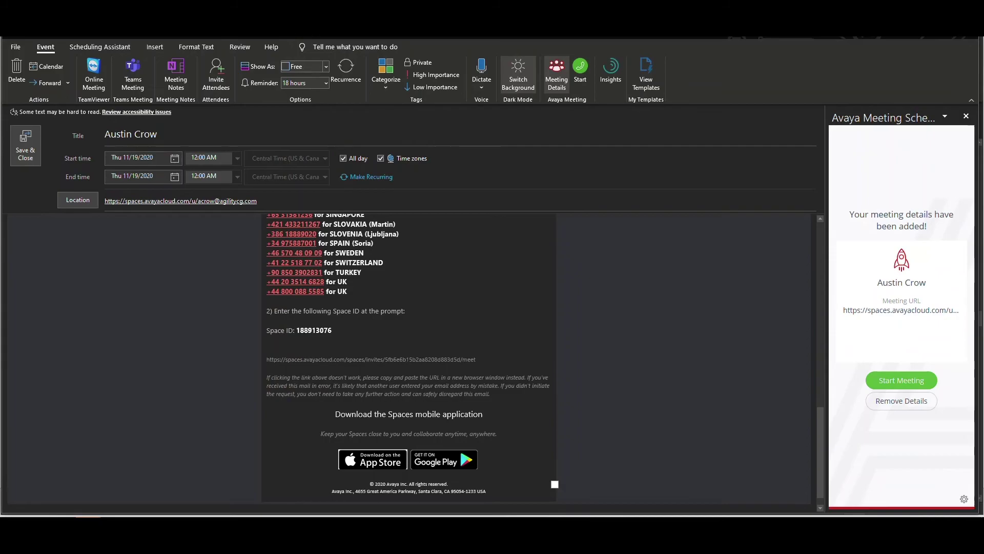
{"action": "scroll", "coordinate": [409, 359], "scroll_direction": "up", "scroll_amount": 20}
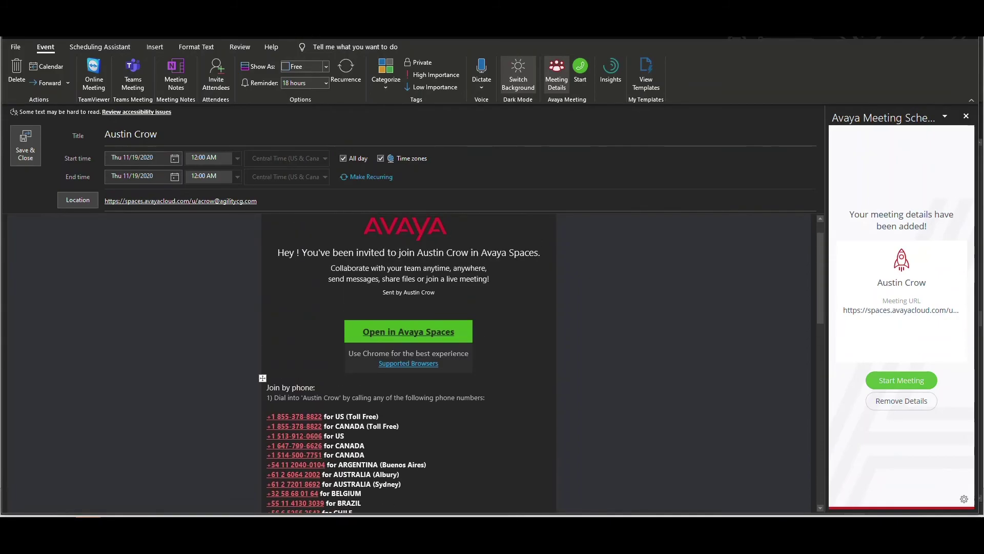
{"action": "scroll", "coordinate": [409, 359], "scroll_direction": "up", "scroll_amount": 1}
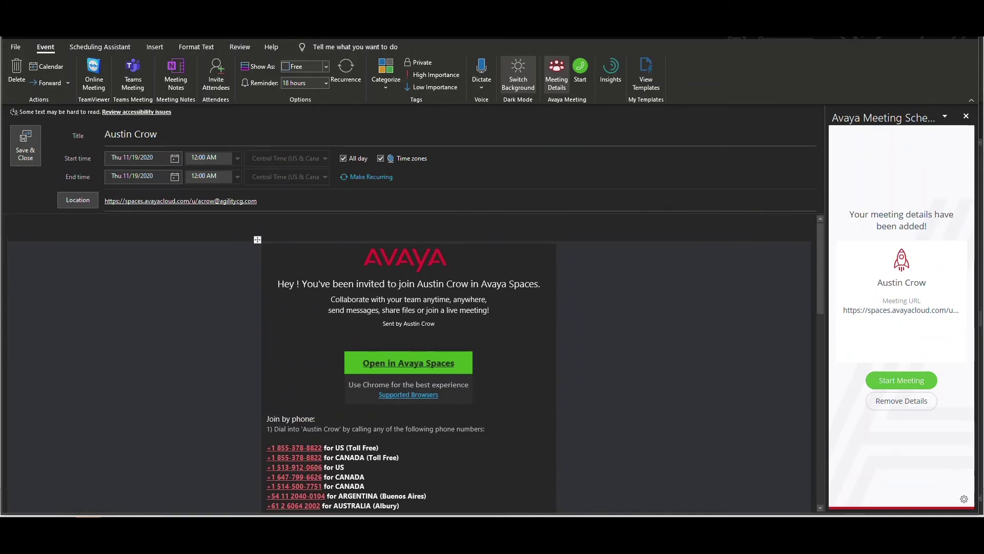
{"action": "scroll", "coordinate": [409, 359], "scroll_direction": "down", "scroll_amount": 3}
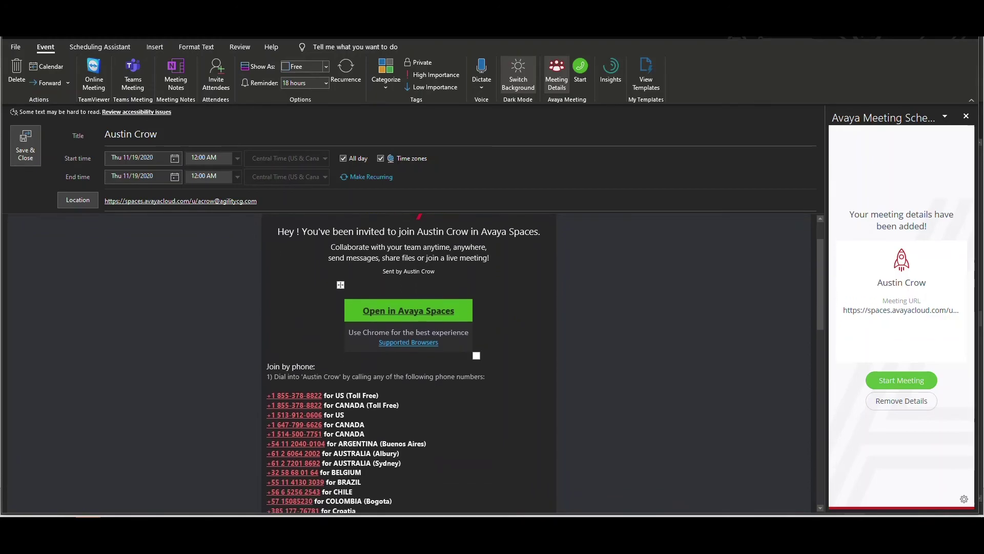
{"action": "scroll", "coordinate": [409, 359], "scroll_direction": "down", "scroll_amount": 4}
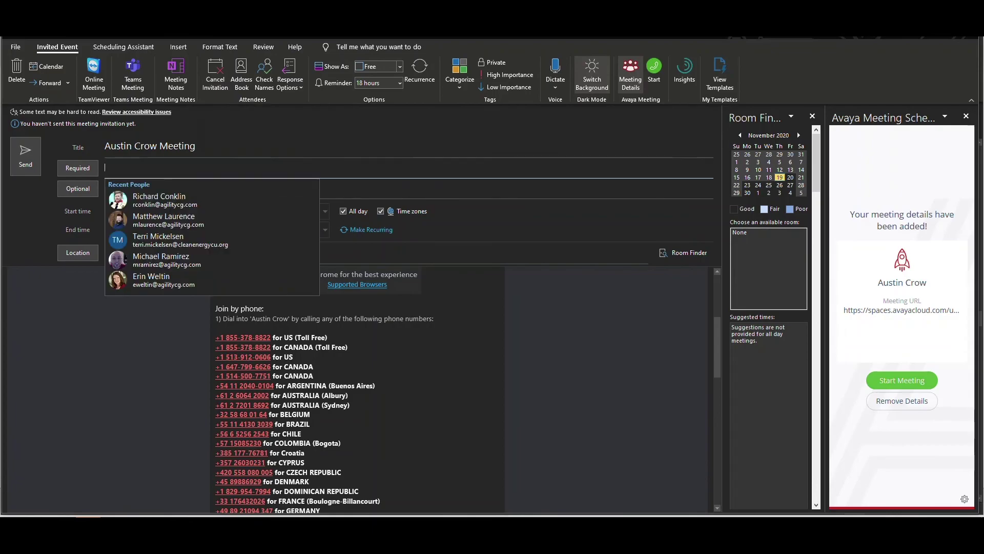
Add two required attendees by name, resolving each entry.
{"action": "type", "text": "acrow"}
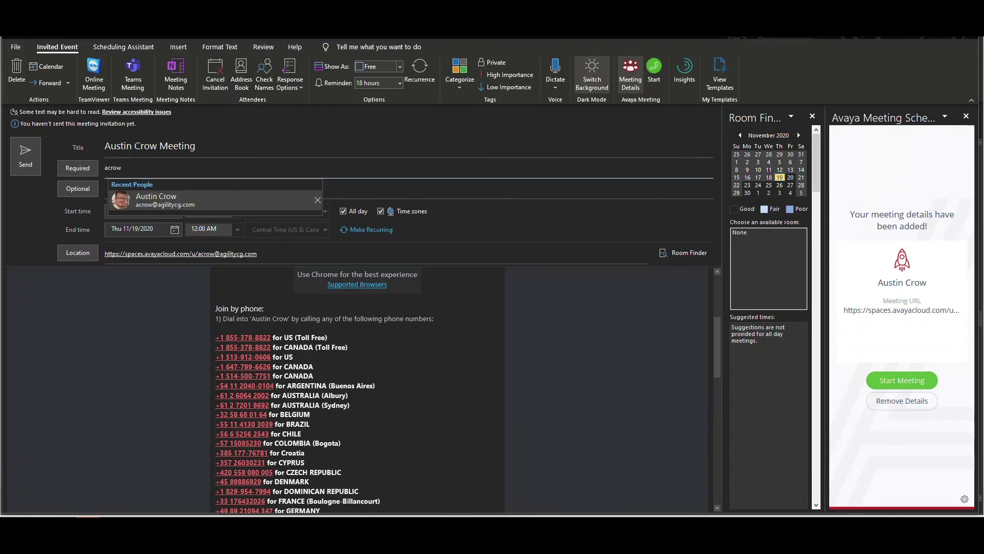
{"action": "key", "text": "Return"}
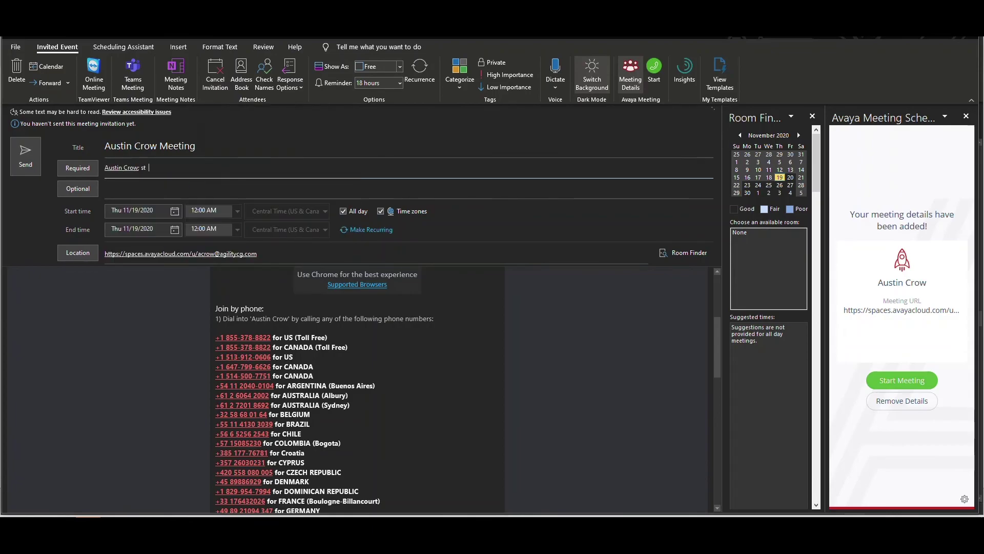
{"action": "type", "text": "st"}
{"action": "key", "text": "Return"}
Open My Meeting Room in Avaya Spaces from the received invitation's join link.
{"action": "left_click", "coordinate": [205, 146]}
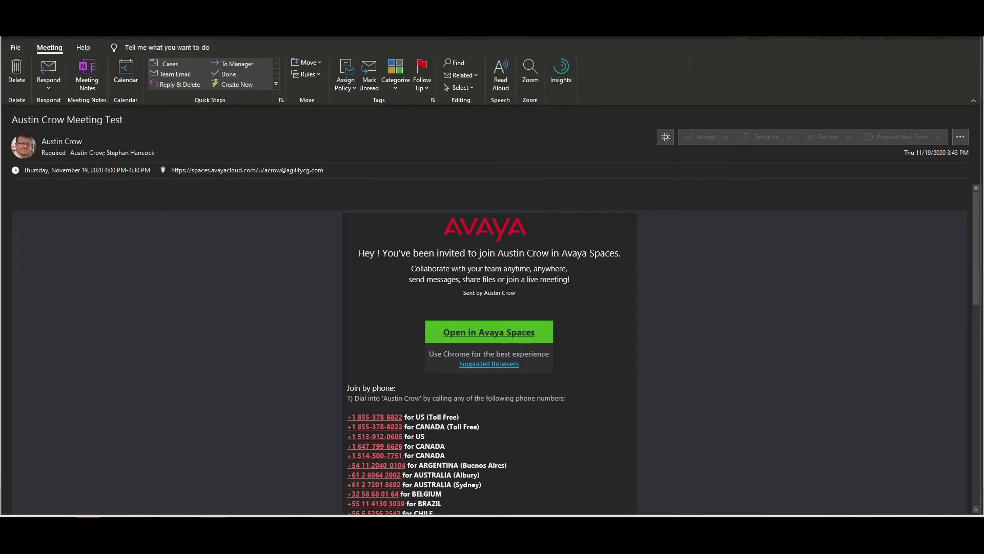
{"action": "left_click_drag", "start_coordinate": [382, 253], "coordinate": [467, 253]}
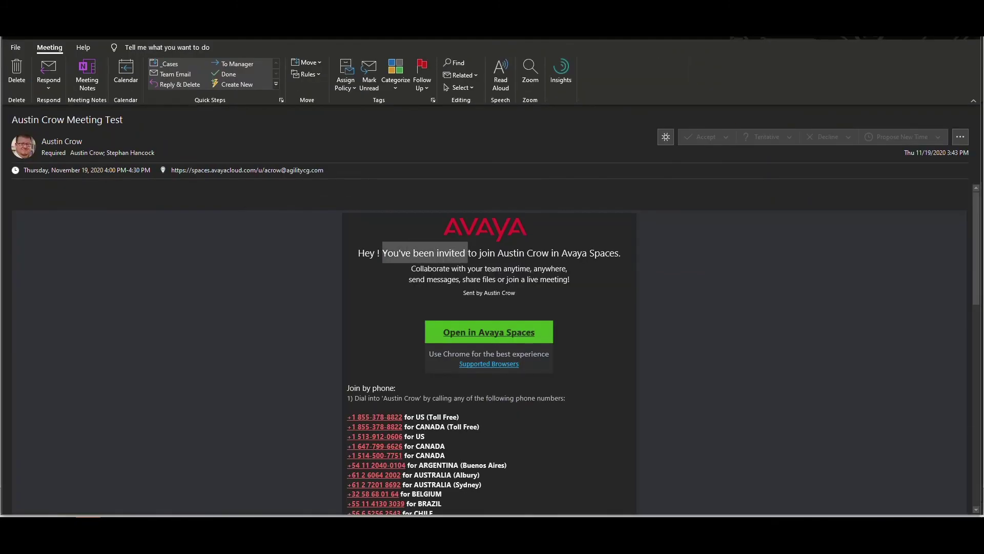
{"action": "left_click", "coordinate": [488, 229]}
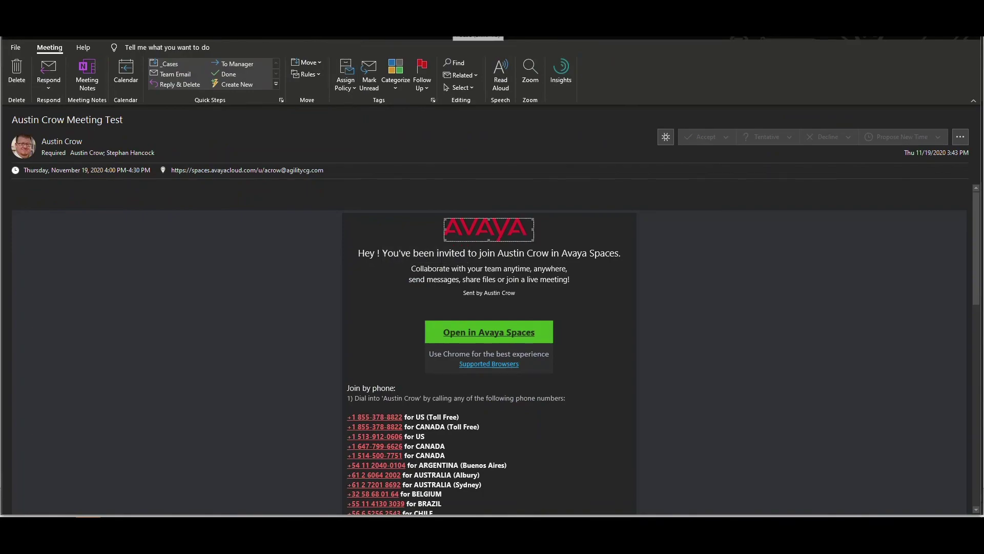
{"action": "key", "text": "Escape"}
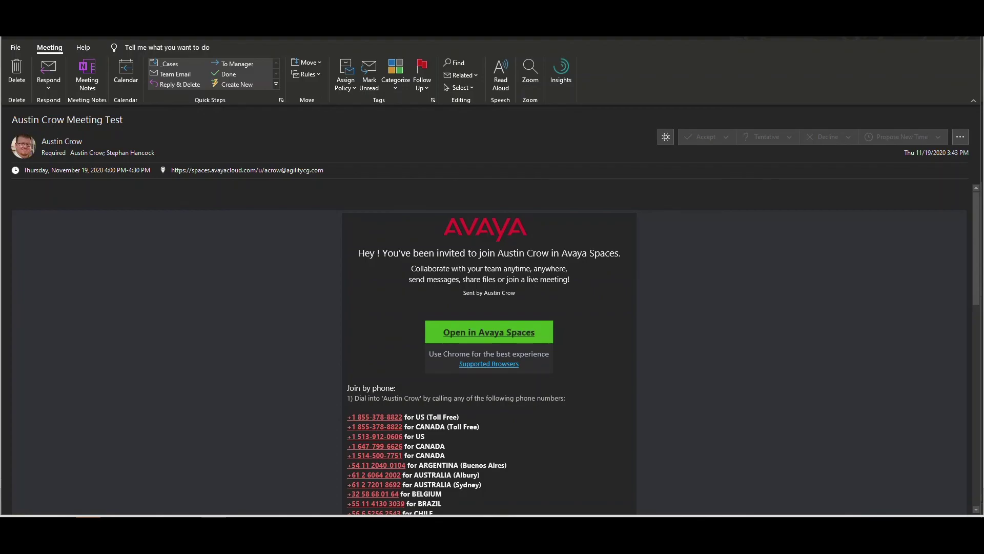
{"action": "left_click", "coordinate": [488, 332]}
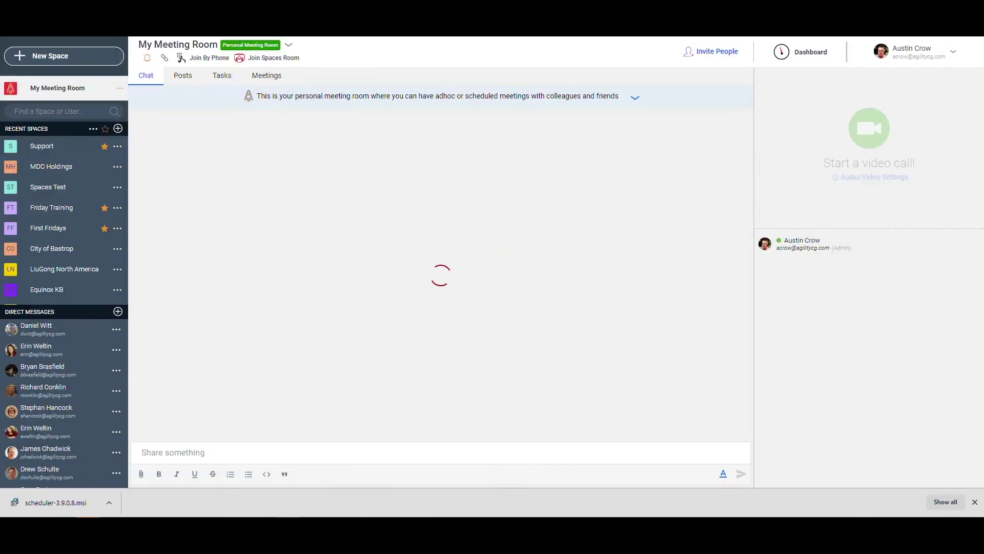